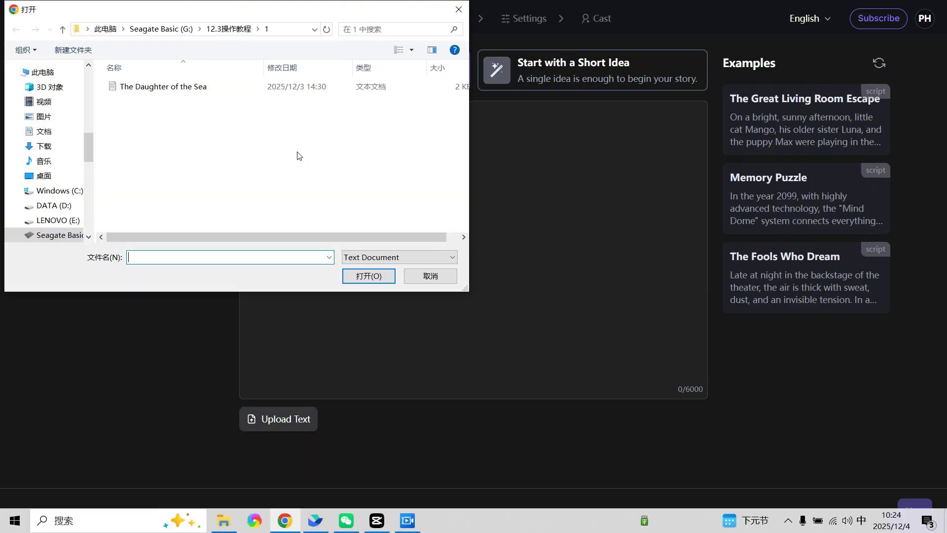
# Upload 'The Daughter of the Sea' as the script and generate its numbered storyline
pyautogui.click(238, 93)
pyautogui.click(370, 276)
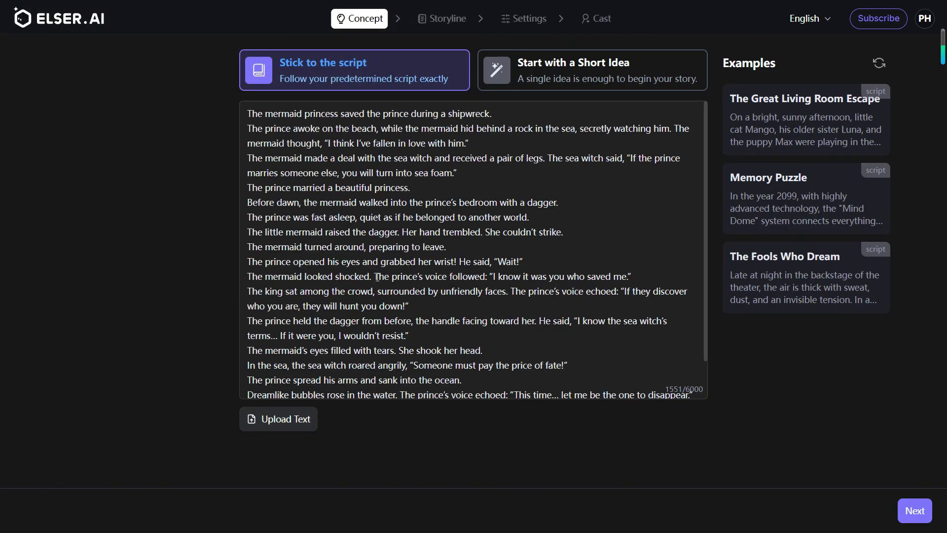
pyautogui.click(917, 512)
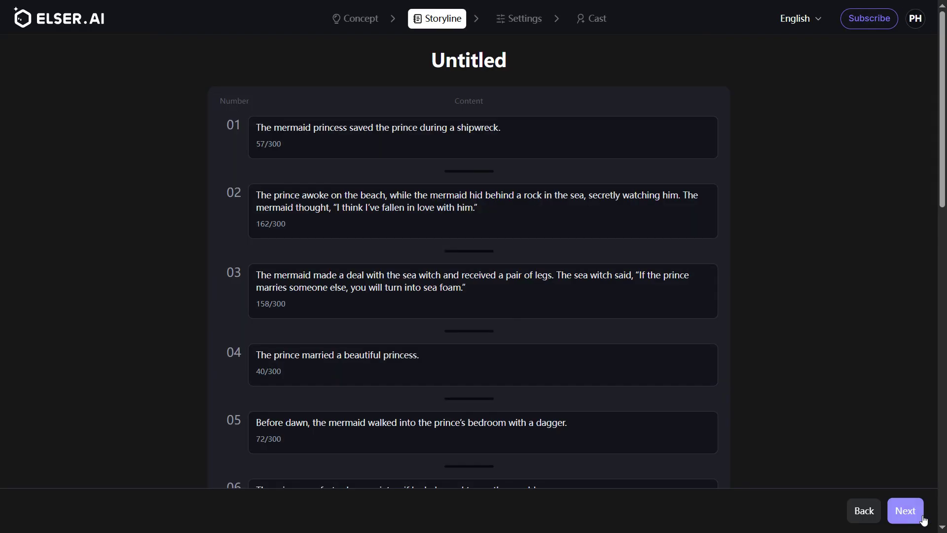
# Try Start with a Short Idea by pasting the Little Mermaid concept and generating a storyline
pyautogui.click(611, 74)
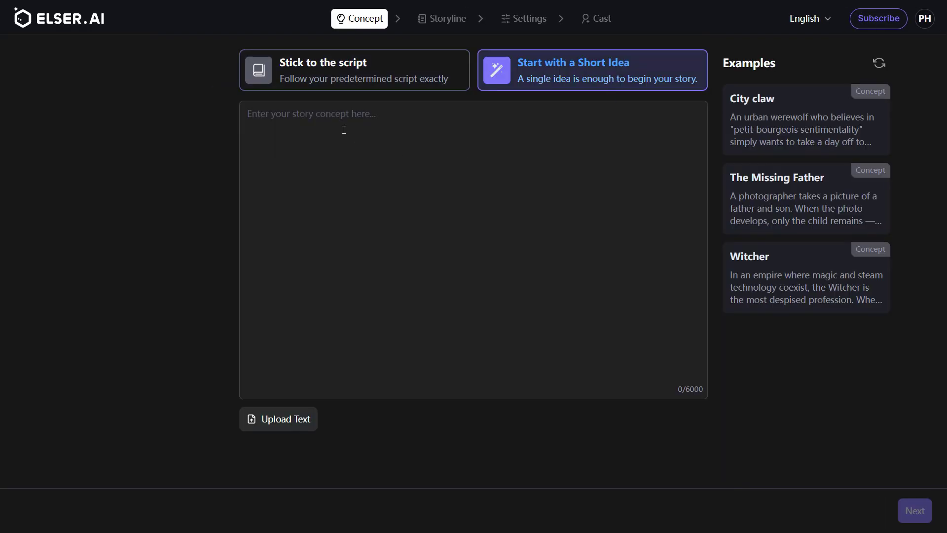
pyautogui.click(332, 123)
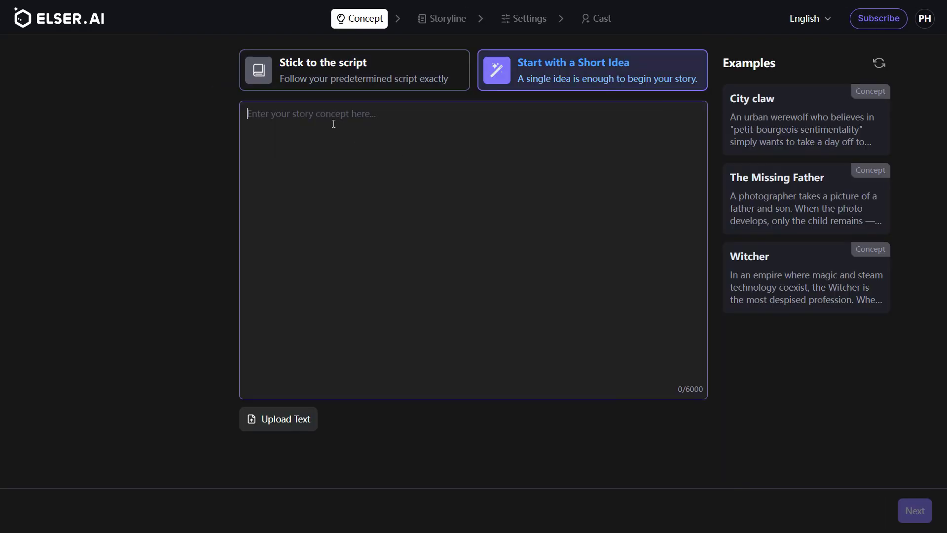
pyautogui.write('I want the classic story The Little Mermaid, but with a subverted ending from the traditional one.')
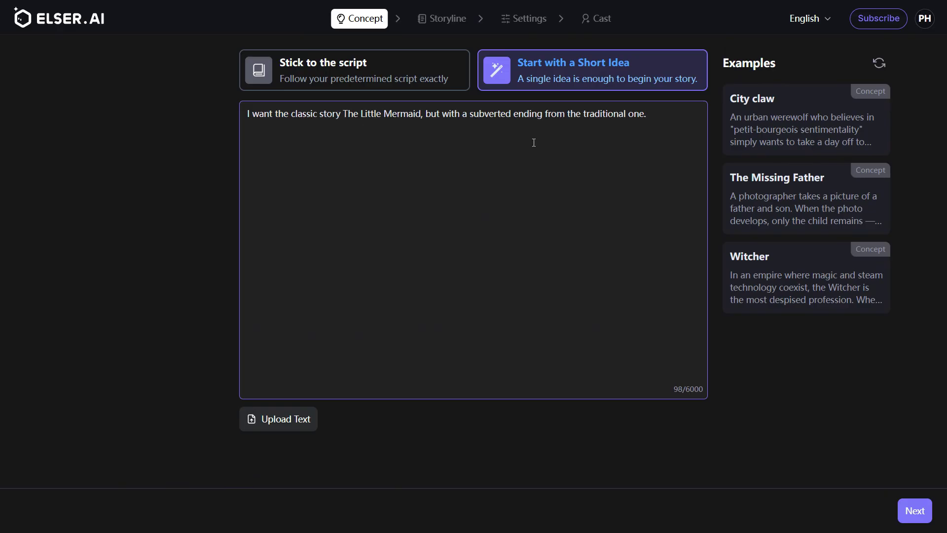
pyautogui.click(913, 511)
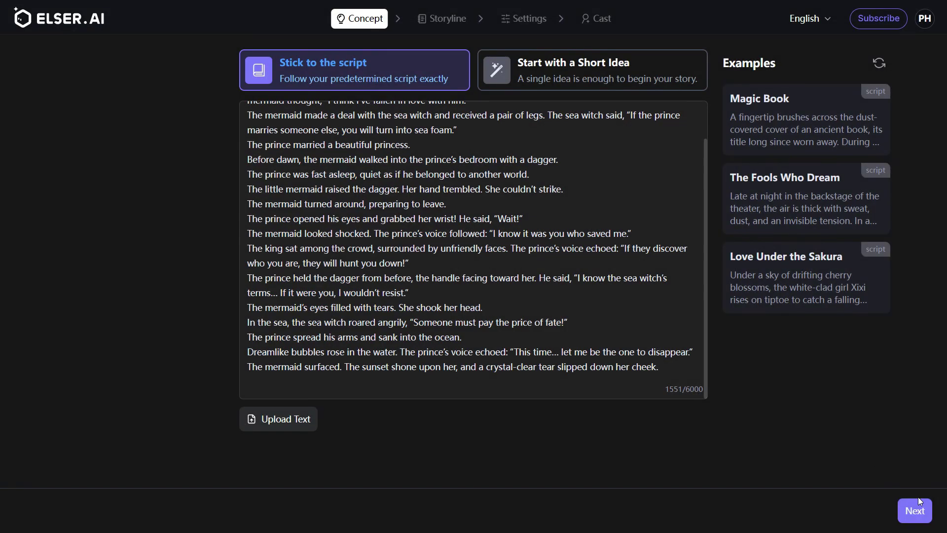
# Regenerate the storyline from the original script and scroll through its scenes
pyautogui.click(913, 512)
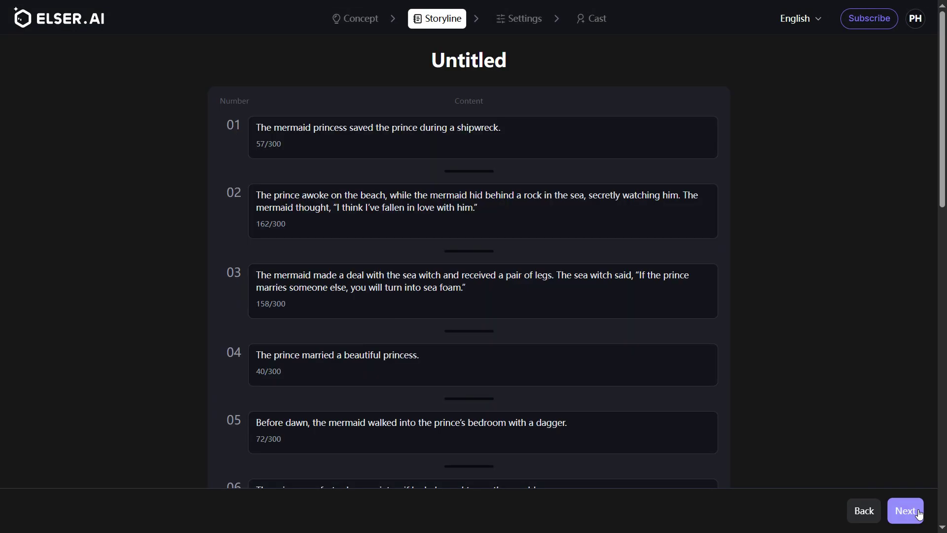
pyautogui.scroll(-4, 864, 279)
pyautogui.scroll(-9, 864, 278)
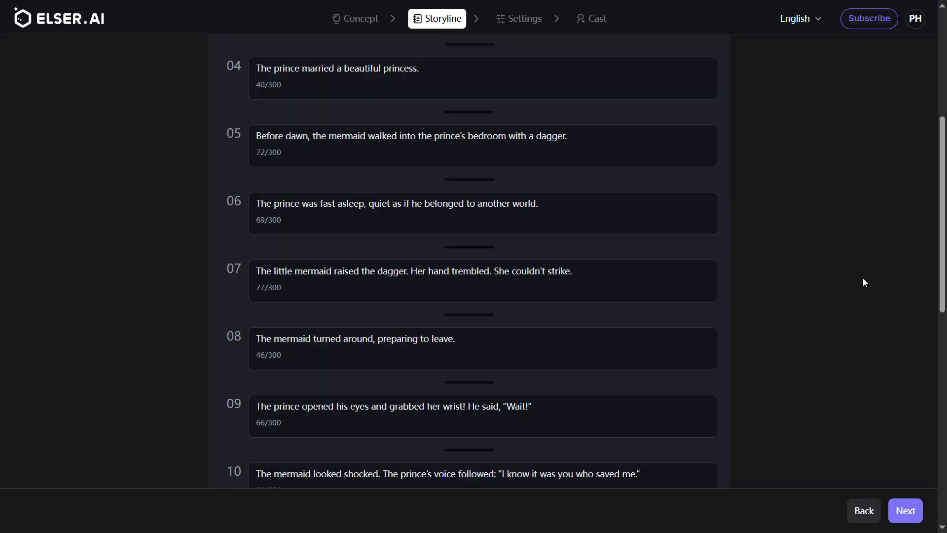
pyautogui.scroll(-5, 864, 282)
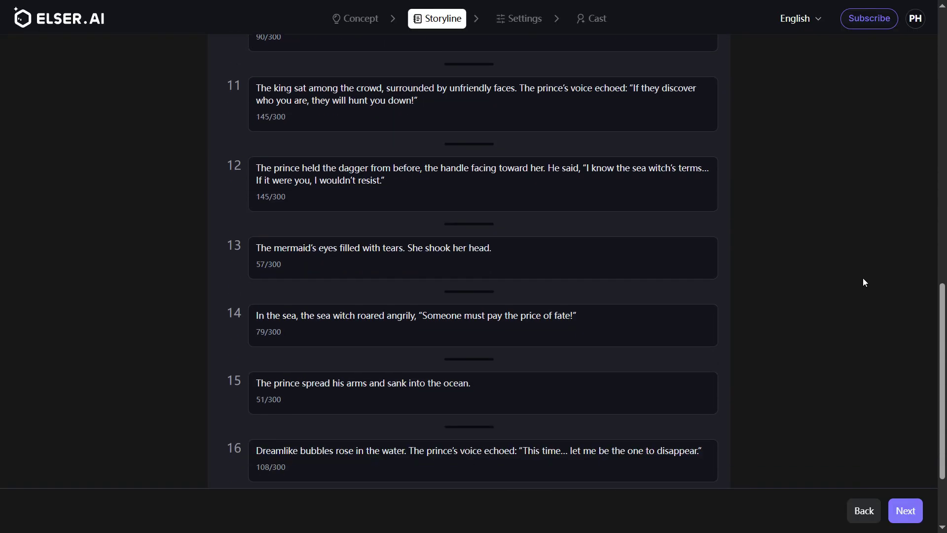
# In project settings, replace the default project name with 'sea'
pyautogui.click(906, 511)
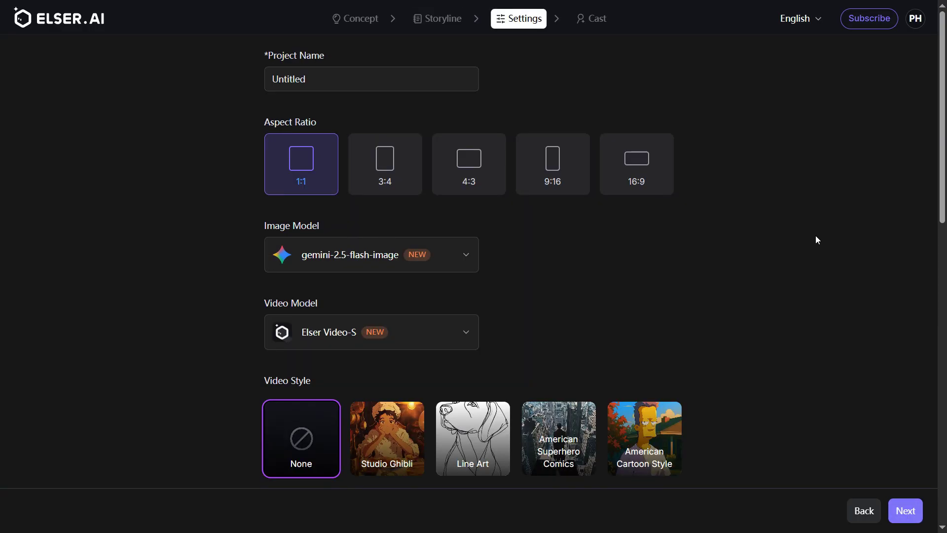
pyautogui.click(266, 79)
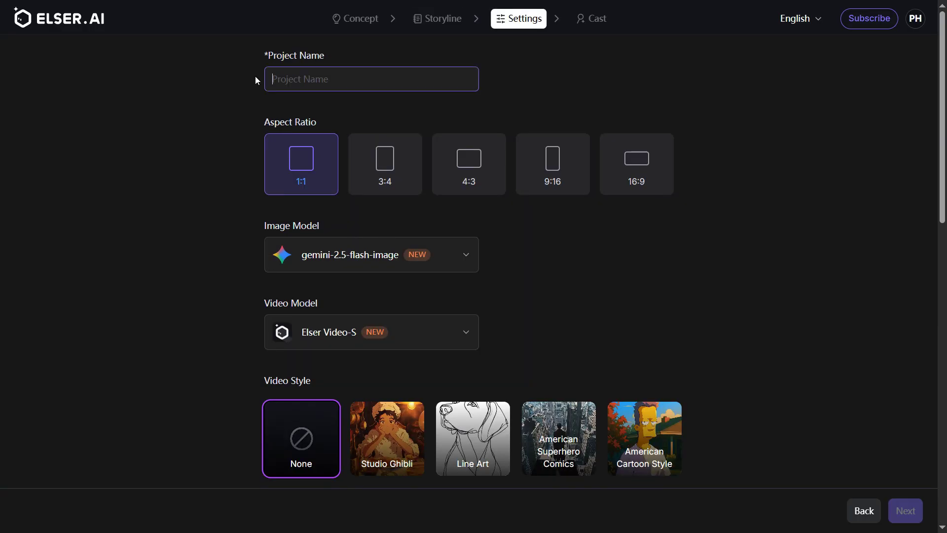
pyautogui.write('sea')
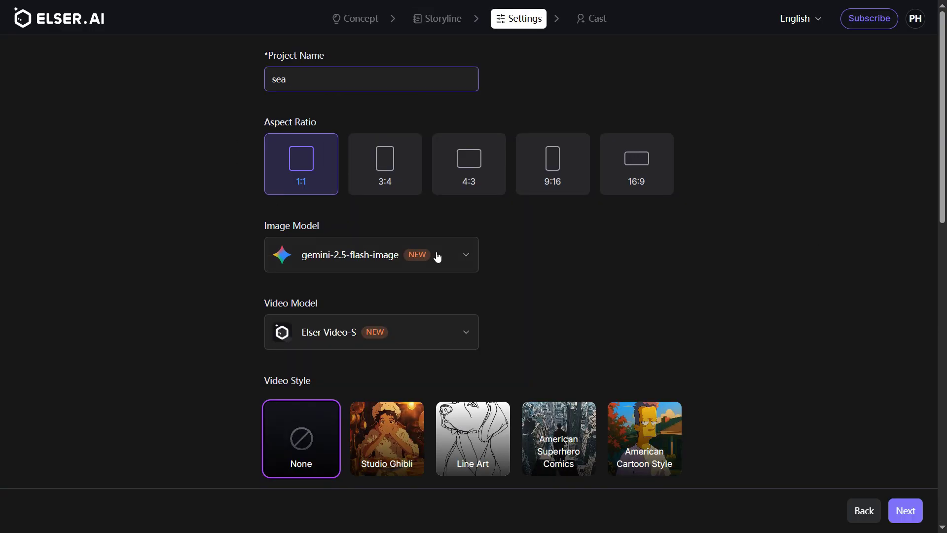
# Set 16:9 aspect ratio, keep gemini-2.5-flash-image, choose Pixar Style, and continue to the cast
pyautogui.click(643, 173)
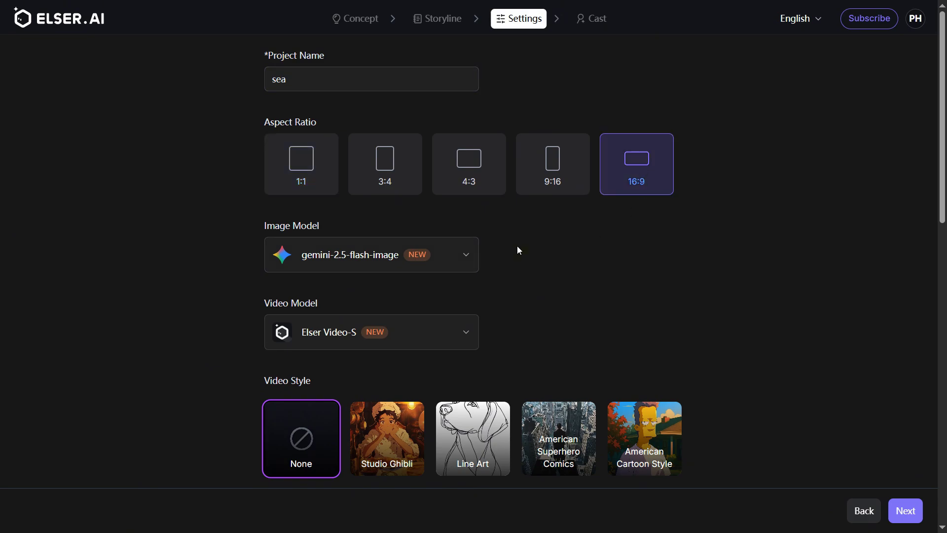
pyautogui.click(465, 257)
pyautogui.click(465, 257)
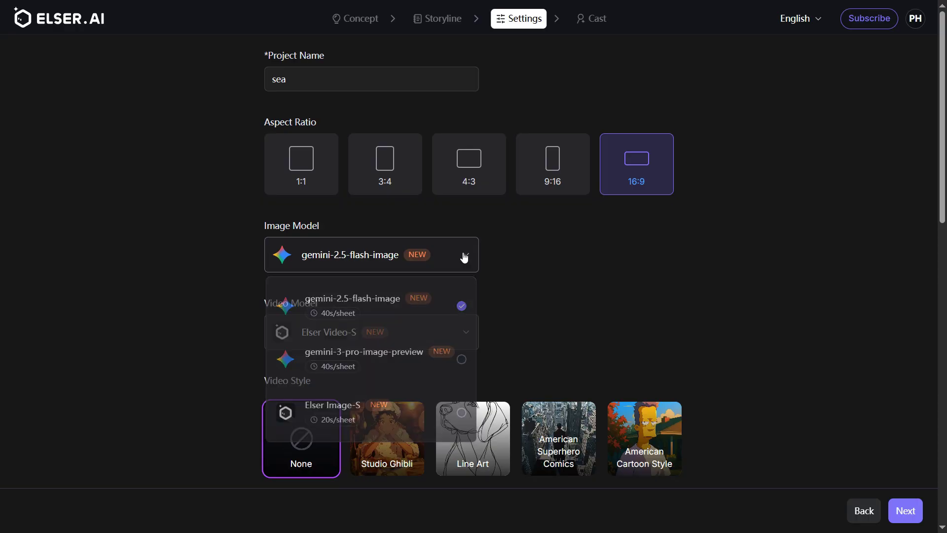
pyautogui.scroll(-15, 742, 378)
pyautogui.scroll(8, 741, 378)
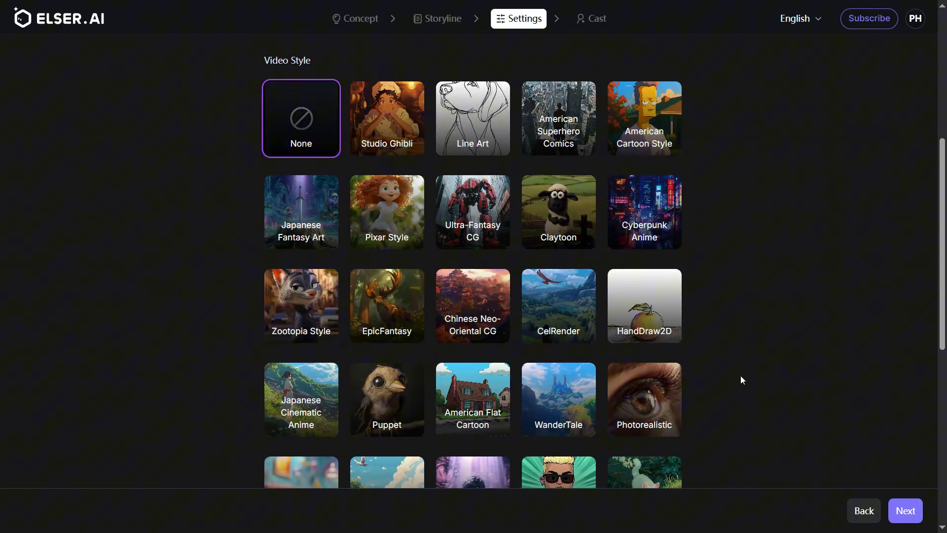
pyautogui.click(389, 210)
pyautogui.click(904, 509)
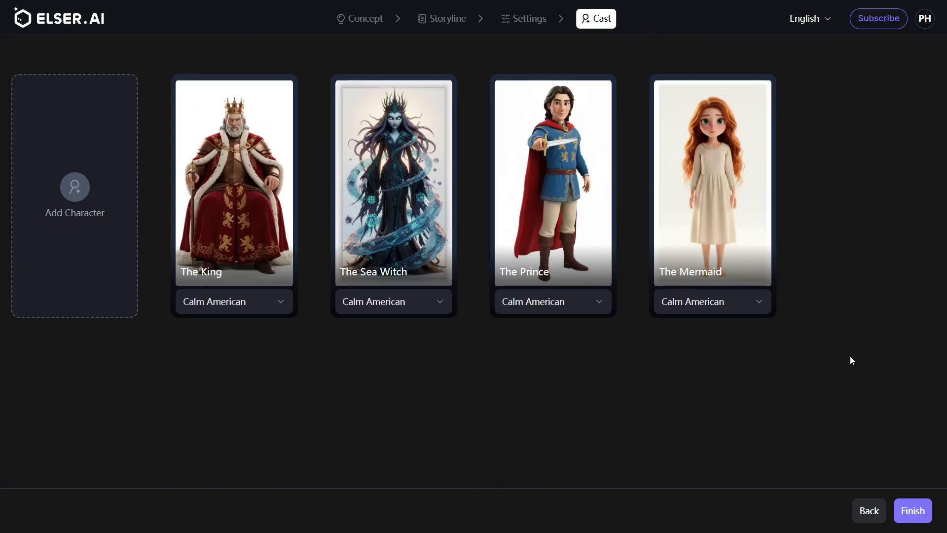
# Open The Prince's details and generate new portrait images for him
pyautogui.click(572, 272)
pyautogui.moveTo(242, 272); pyautogui.dragTo(374, 321)
pyautogui.click(374, 321)
pyautogui.click(508, 408)
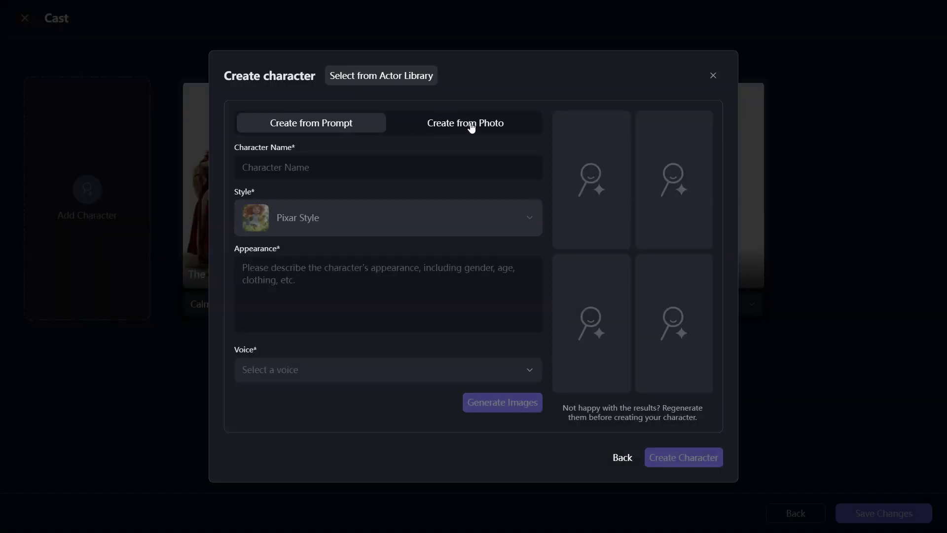
# Create a character from the uploaded 'man' photo and generate its images
pyautogui.click(471, 126)
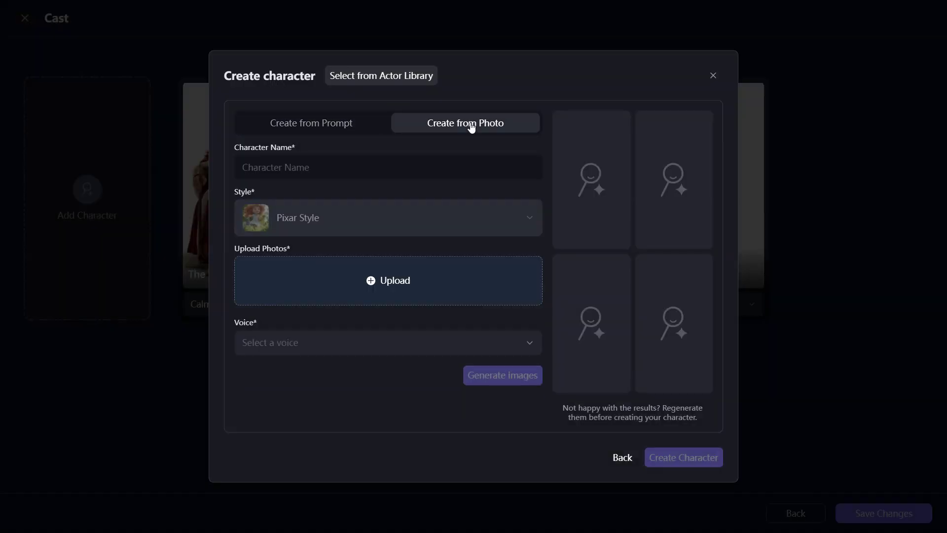
pyautogui.click(377, 274)
pyautogui.doubleClick(136, 101)
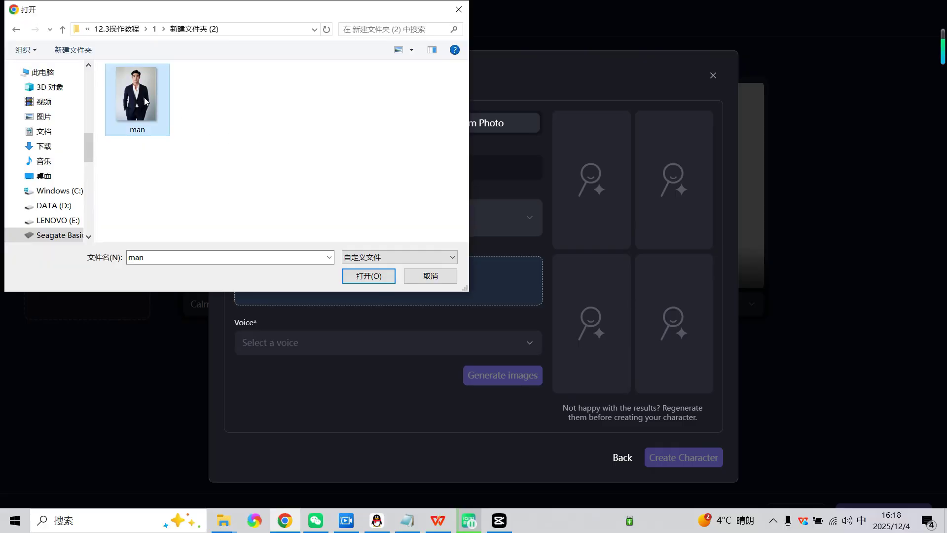
pyautogui.click(509, 375)
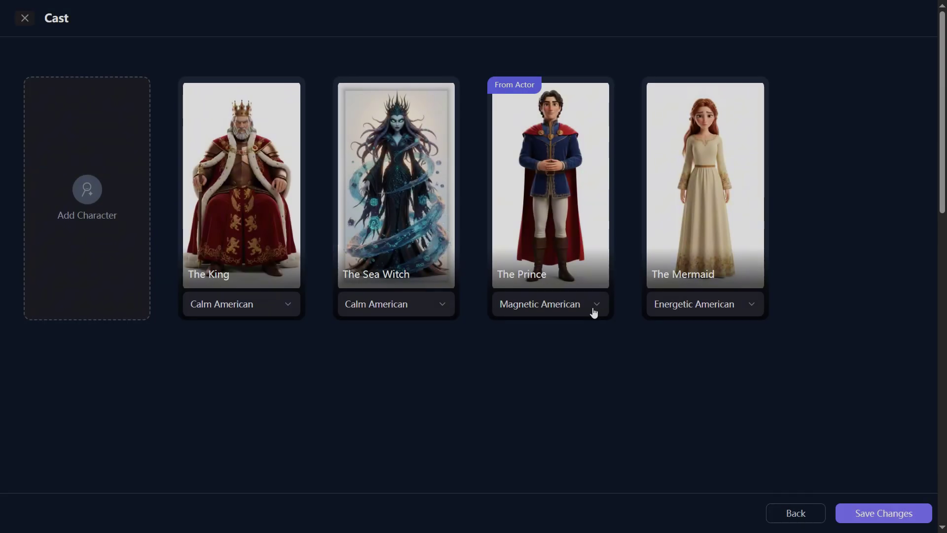
# Open the Prince's Voice Cloning options, try Record, then choose Upload an audio file
pyautogui.click(595, 306)
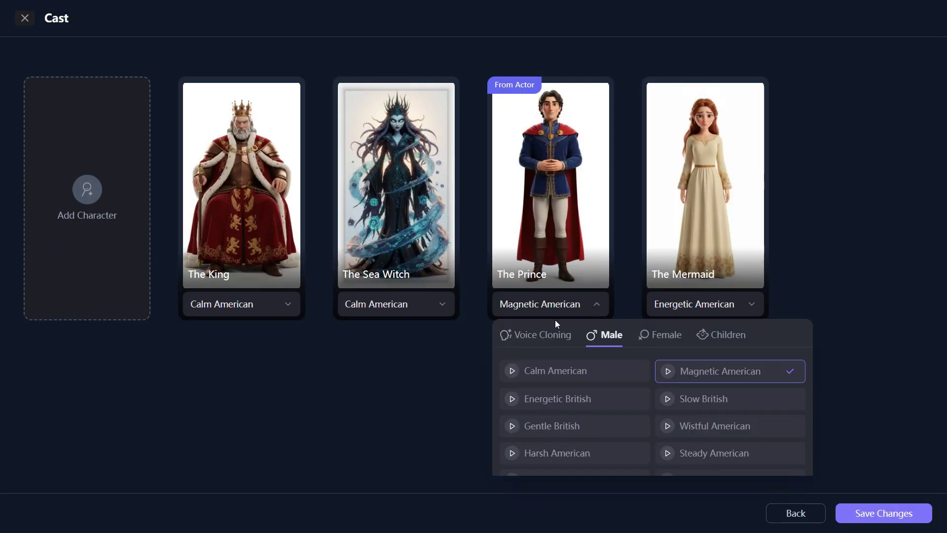
pyautogui.click(543, 336)
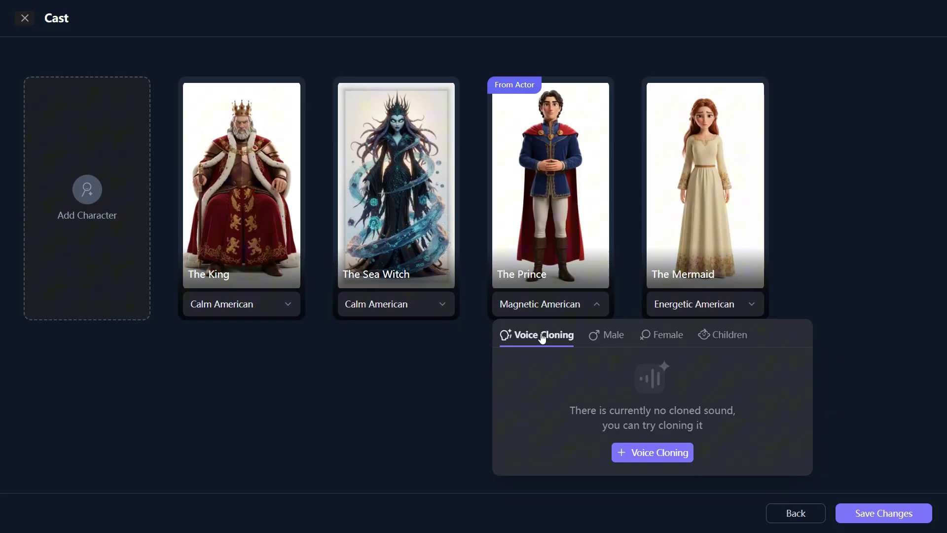
pyautogui.click(653, 452)
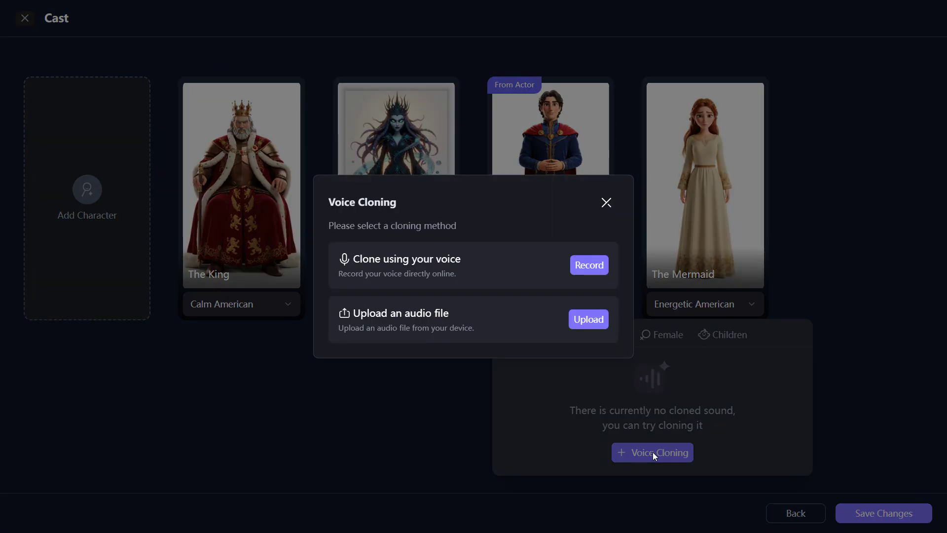
pyautogui.click(589, 265)
pyautogui.click(514, 383)
pyautogui.click(592, 323)
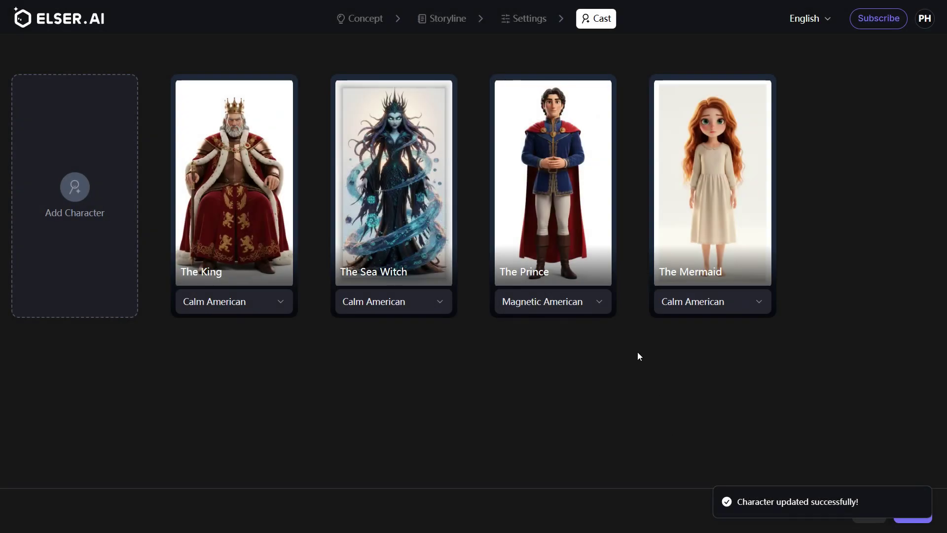
# Save The Prince as an actor from its ... menu and finish the cast
pyautogui.moveTo(604, 310)
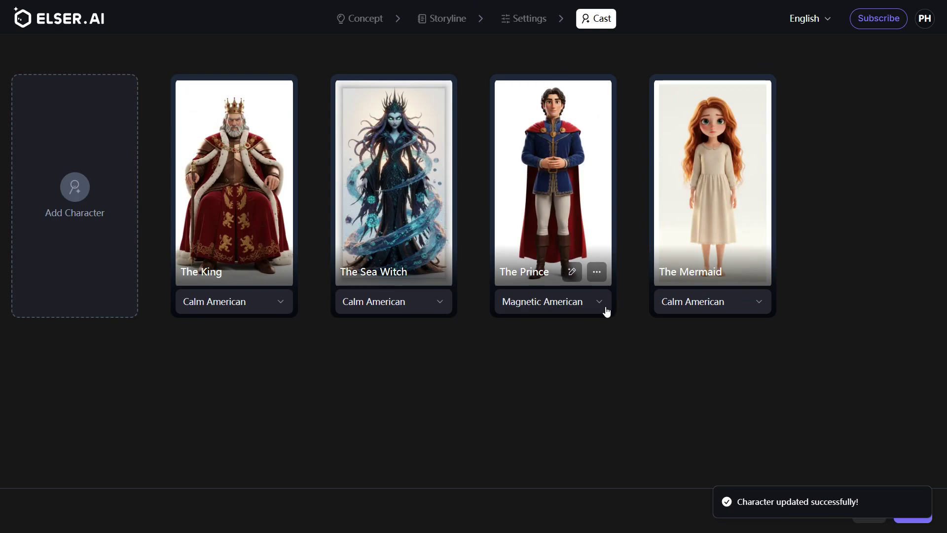
pyautogui.click(598, 275)
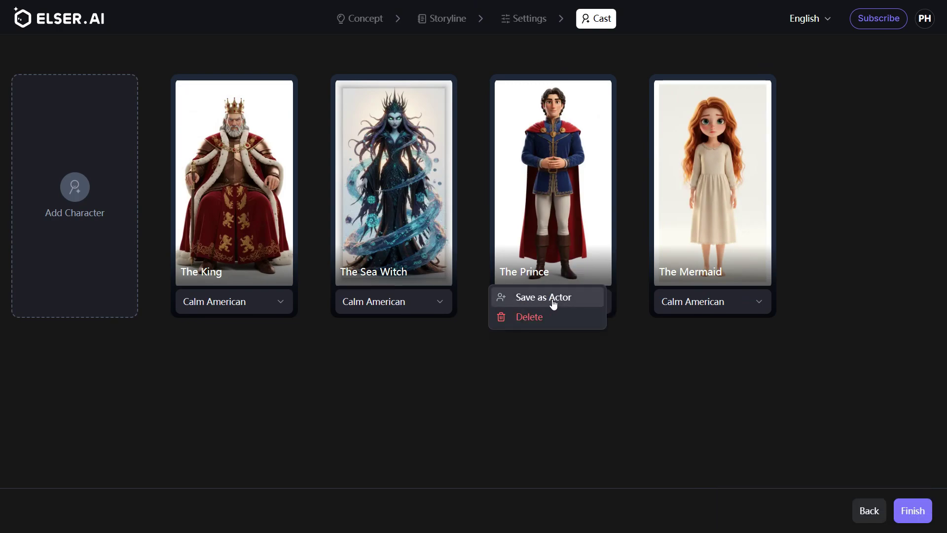
pyautogui.click(587, 299)
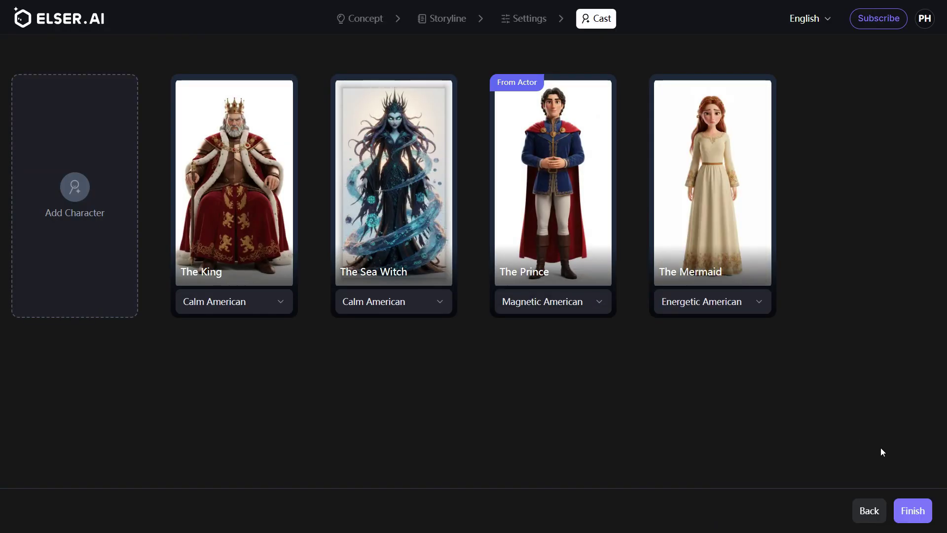
pyautogui.click(910, 513)
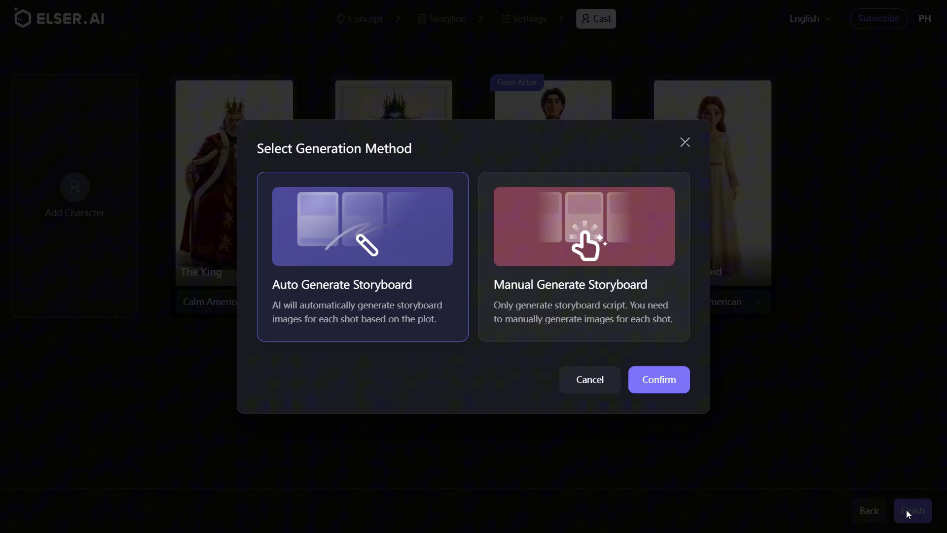
# Confirm Auto Generate Storyboard and review the shots of Fragments 1 and 2
pyautogui.click(661, 380)
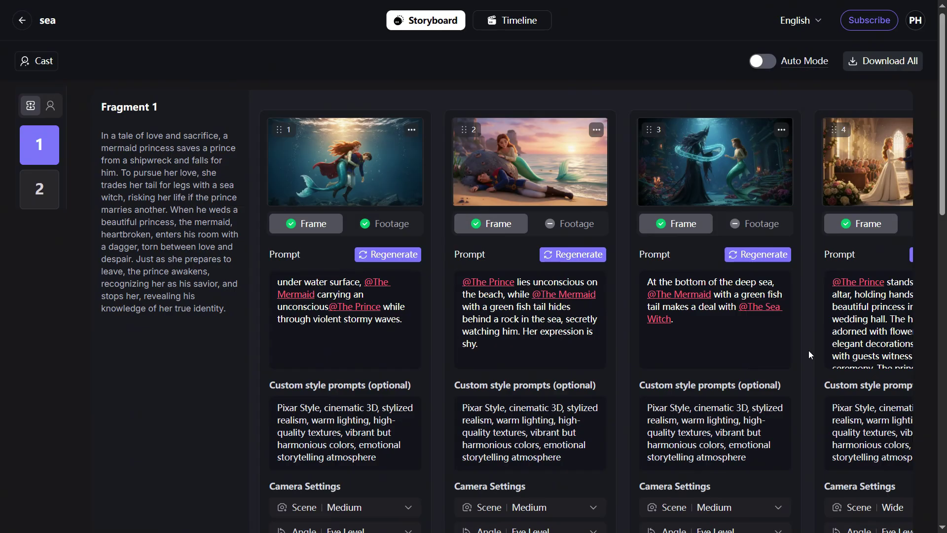
pyautogui.hscroll(5, 808, 336)
pyautogui.hscroll(15, 807, 336)
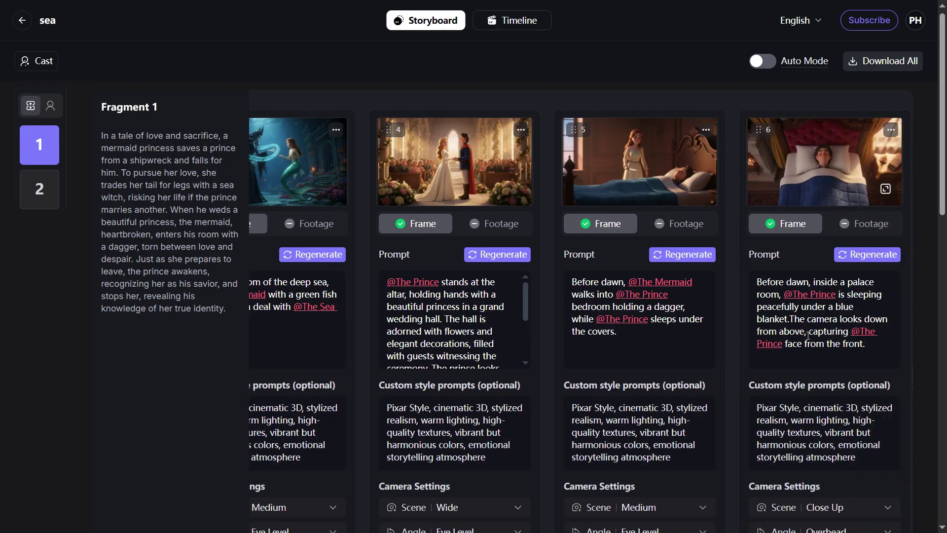
pyautogui.hscroll(2, 807, 335)
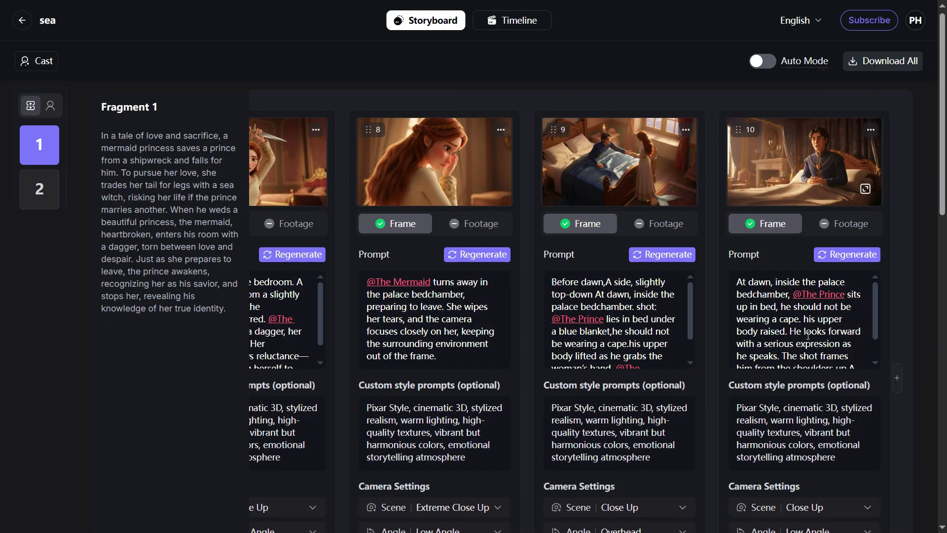
pyautogui.click(39, 196)
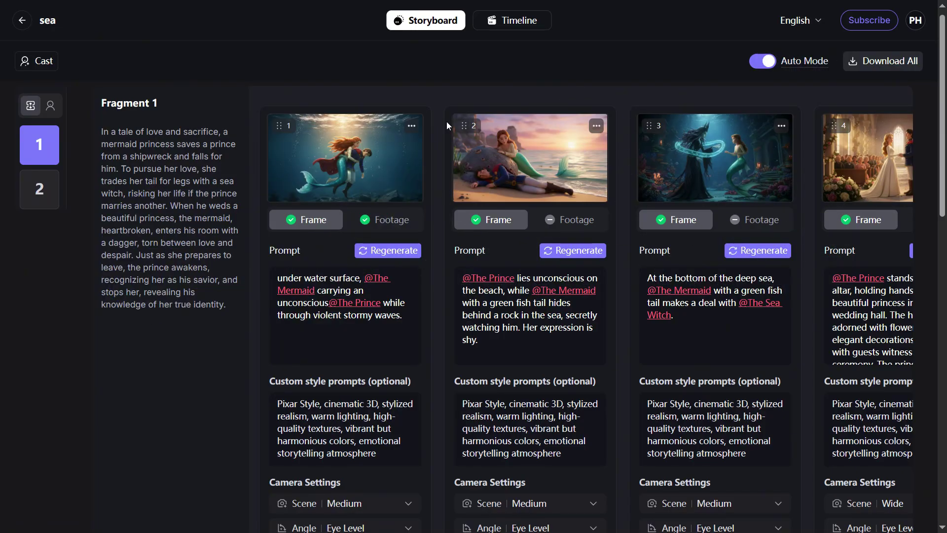
# Set shot 1's Scene framing to Close Up
pyautogui.scroll(-1, 398, 339)
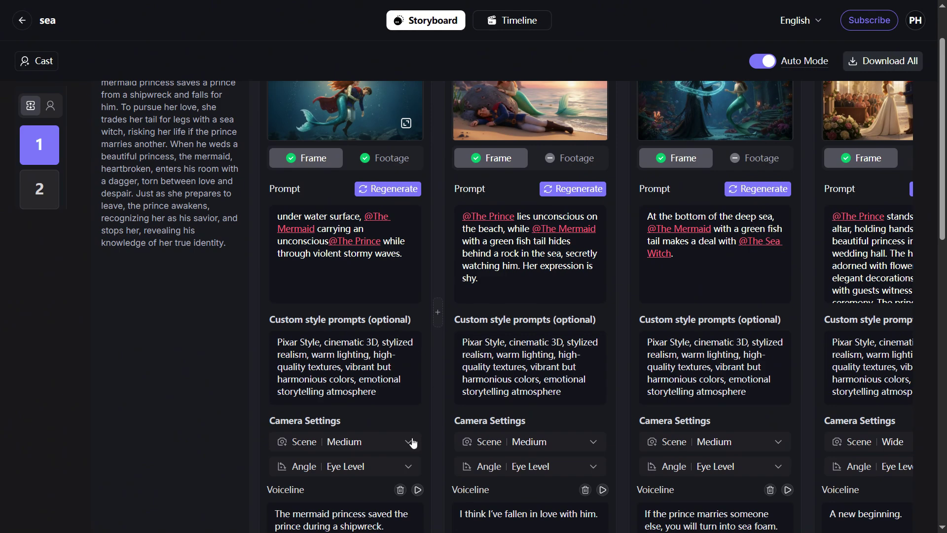
pyautogui.click(414, 443)
pyautogui.click(395, 481)
pyautogui.scroll(1, 436, 418)
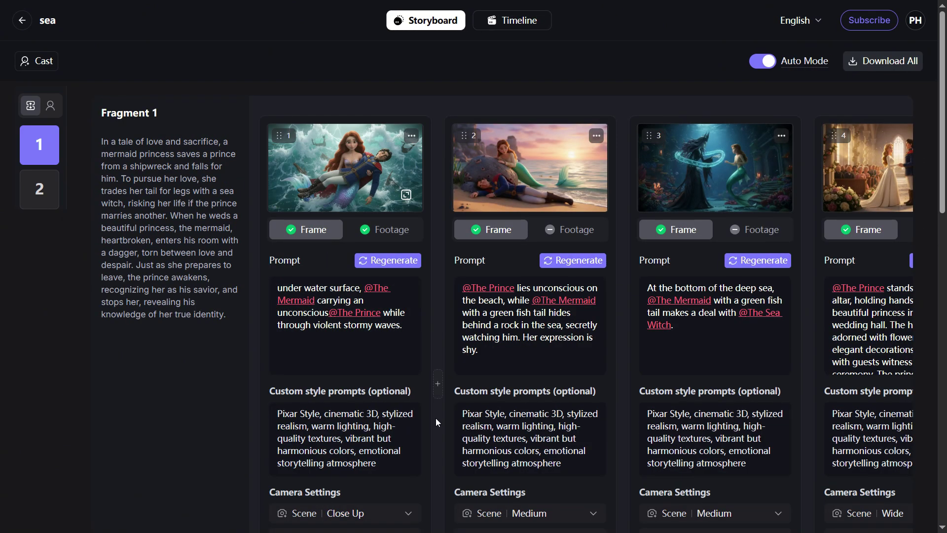
pyautogui.click(415, 327)
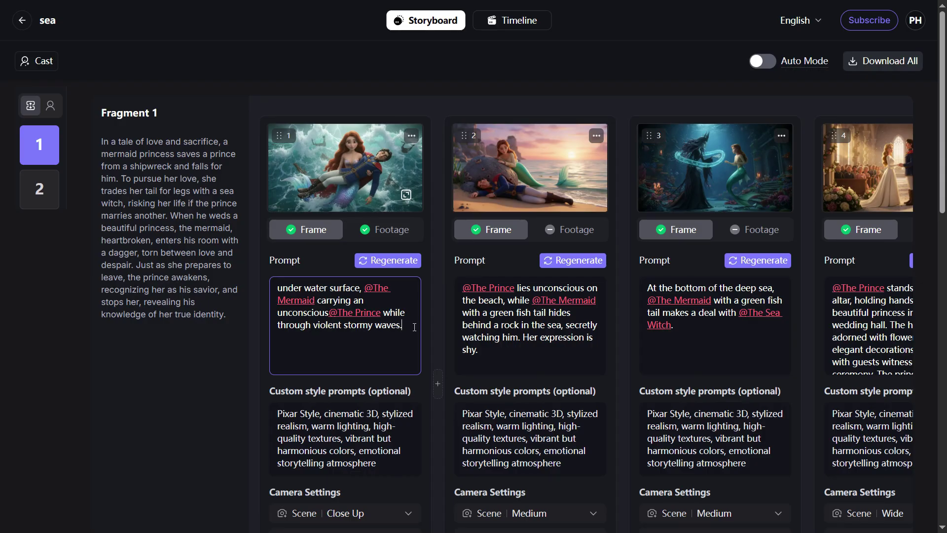
pyautogui.write('both them under seawater, the @The Mermaid forward toward the distant shore, her tail is not visi')
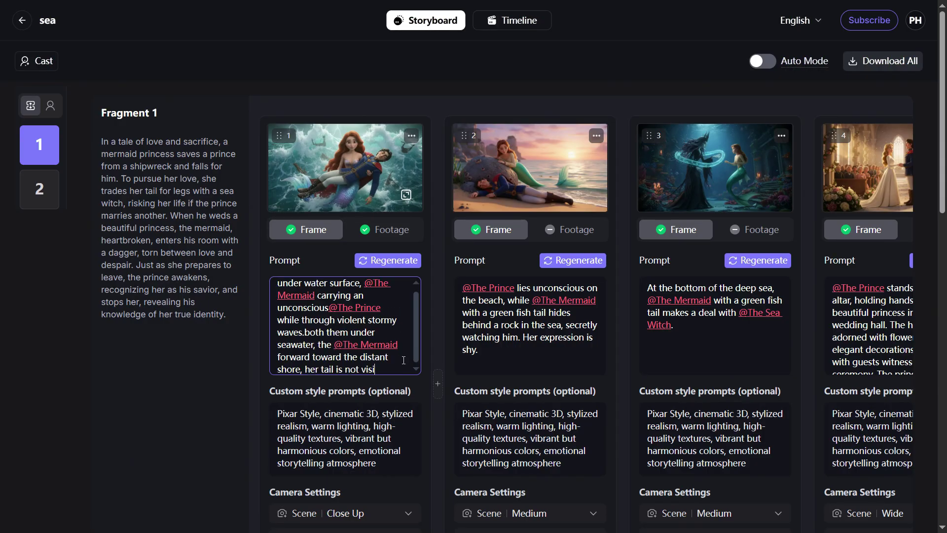
pyautogui.write('ble, fierce rain and strong wind whipping across the dark sky, crashing waves splashing over them, clearly swimming within the ocean.')
# Set shot 1 to Medium scene with Eye Level angle and regenerate its image
pyautogui.scroll(-2, 423, 360)
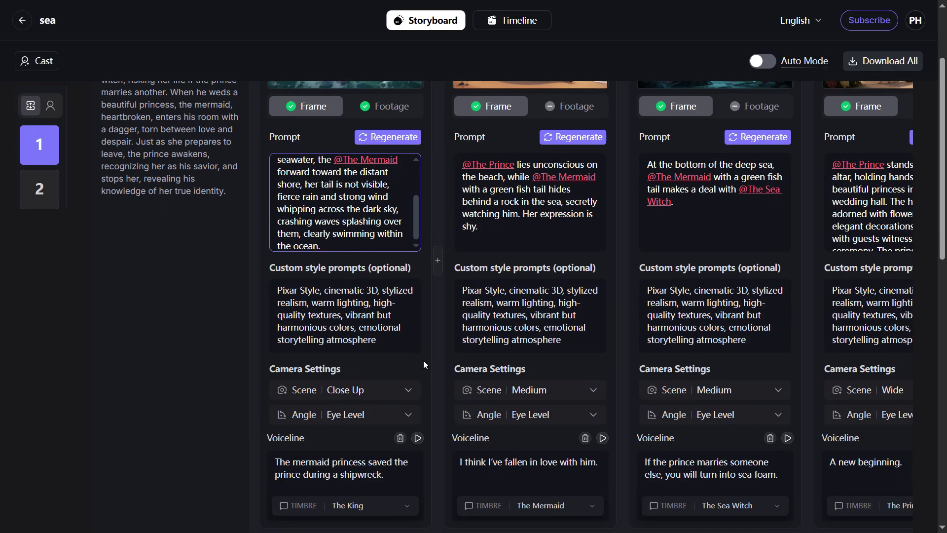
pyautogui.click(404, 391)
pyautogui.click(436, 433)
pyautogui.scroll(-1, 427, 369)
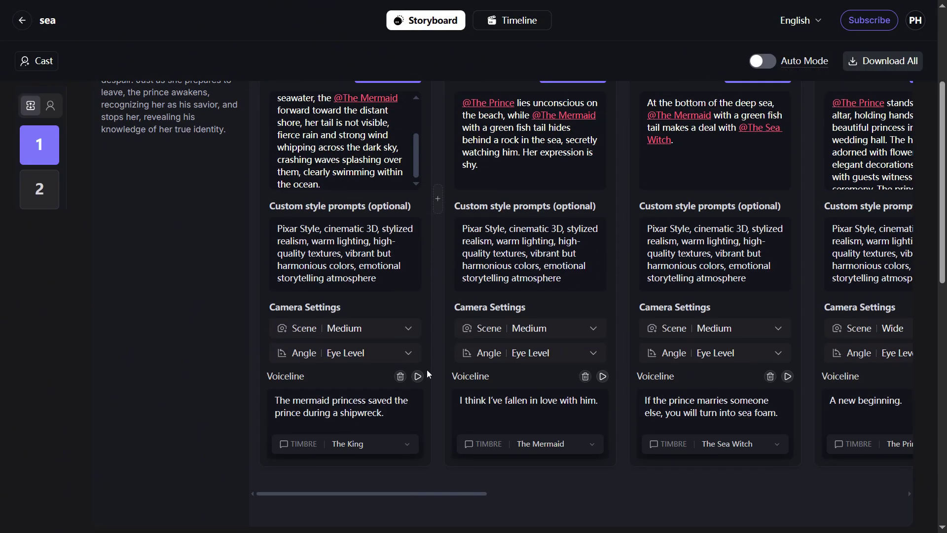
pyautogui.click(404, 353)
pyautogui.click(342, 407)
pyautogui.scroll(3, 445, 405)
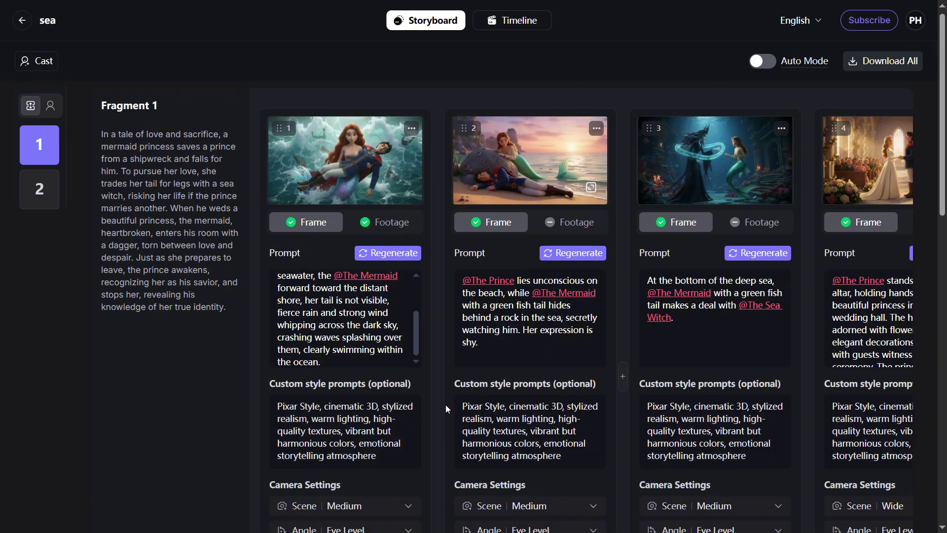
pyautogui.click(383, 267)
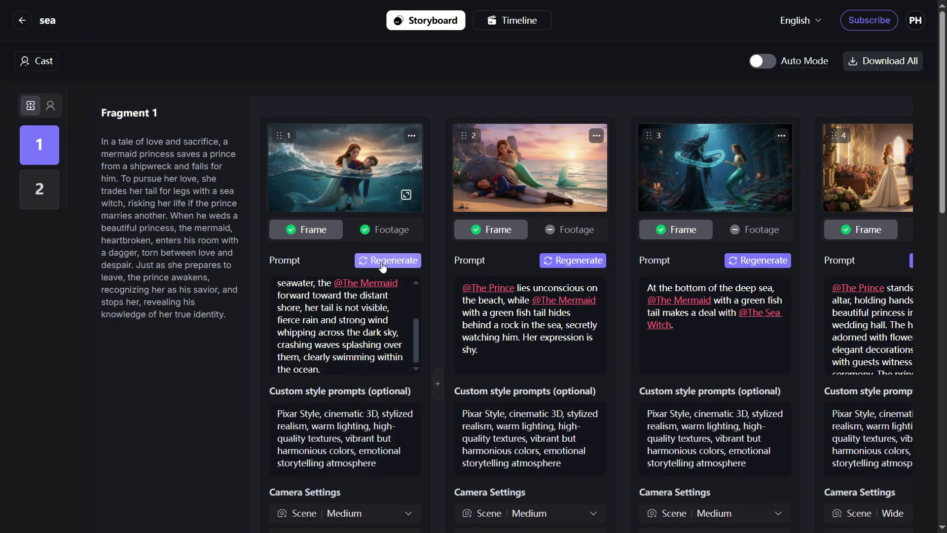
# Switch shot 1 to its footage clip, keep Static camera movement, and regenerate the footage
pyautogui.click(387, 232)
pyautogui.click(398, 340)
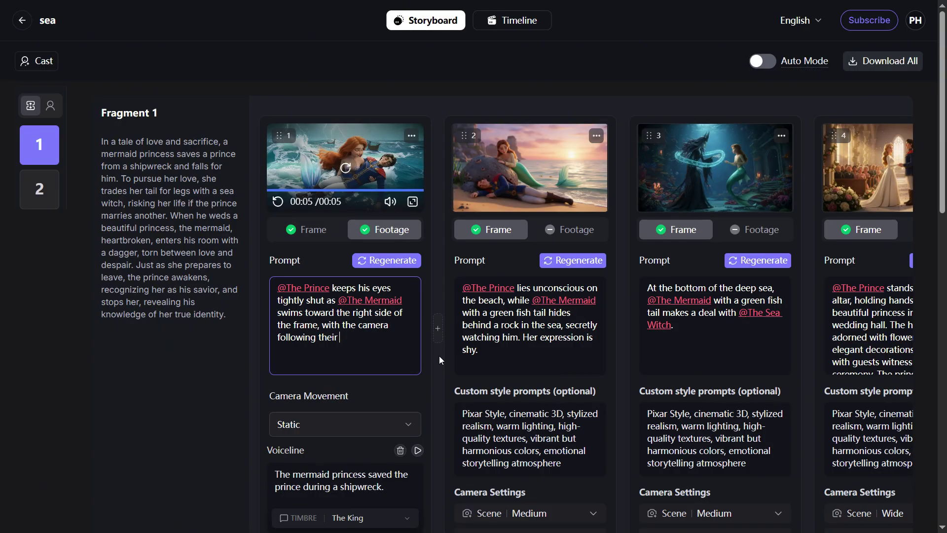
pyautogui.click(439, 359)
pyautogui.scroll(-1, 439, 360)
pyautogui.click(394, 361)
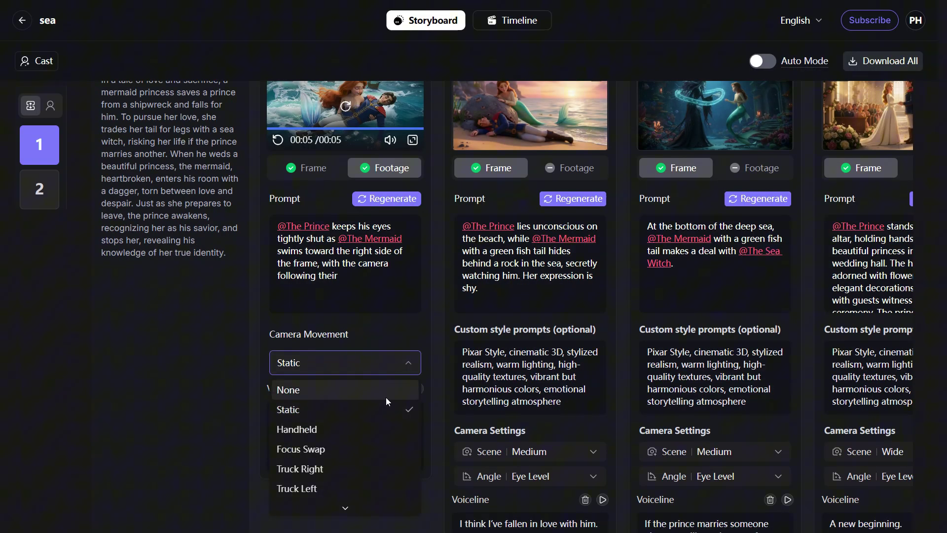
pyautogui.scroll(-3, 381, 416)
pyautogui.click(433, 381)
pyautogui.scroll(1, 433, 381)
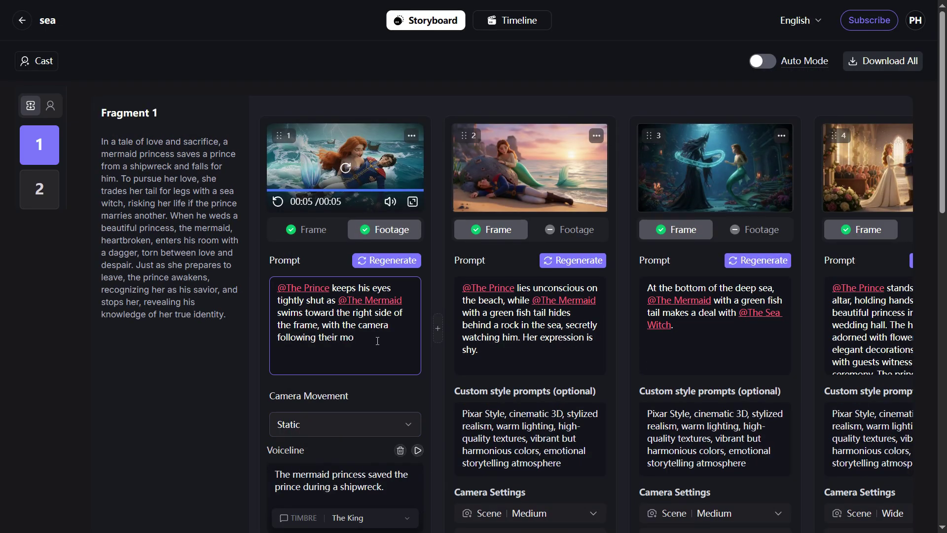
pyautogui.click(394, 261)
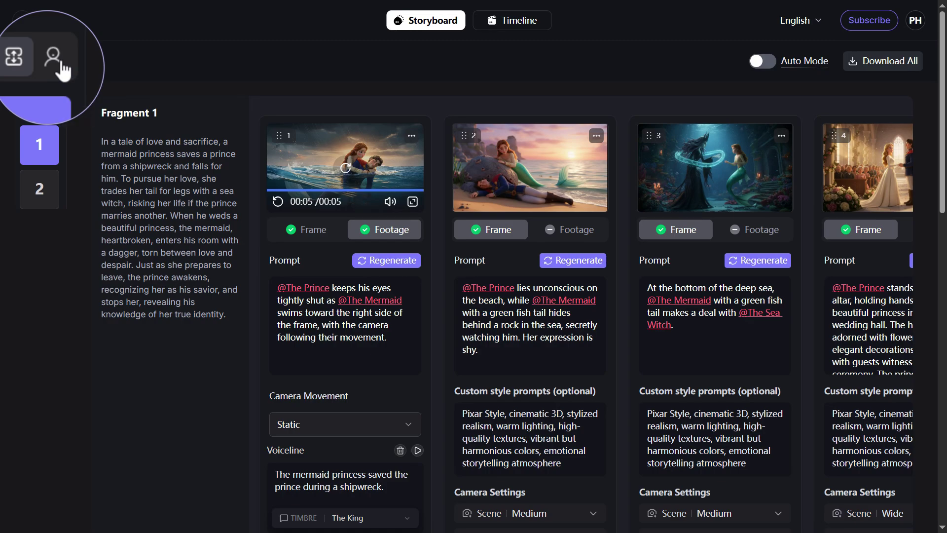
# Browse the cast characters' portraits and scenes, then return to the Fragment 1 storyline view
pyautogui.click(51, 105)
pyautogui.click(43, 220)
pyautogui.click(47, 294)
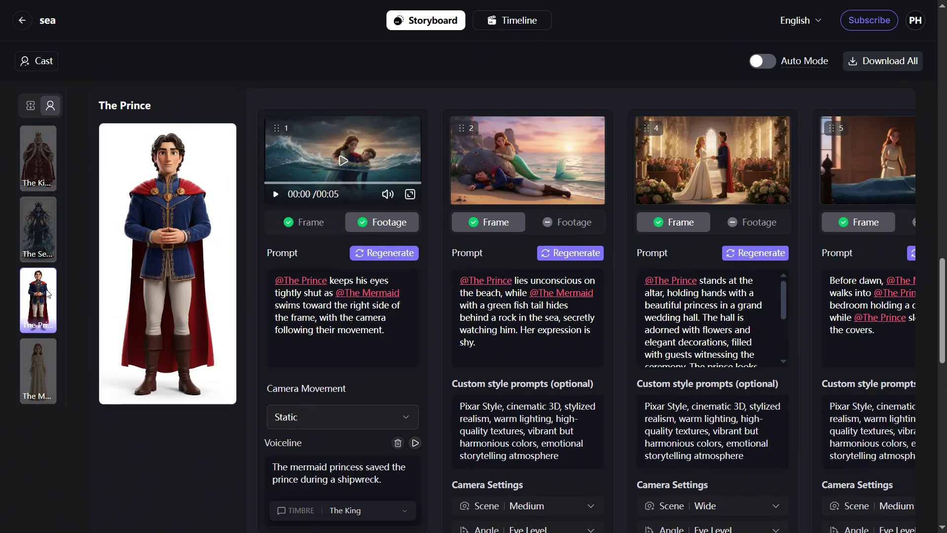
pyautogui.click(48, 365)
pyautogui.click(33, 109)
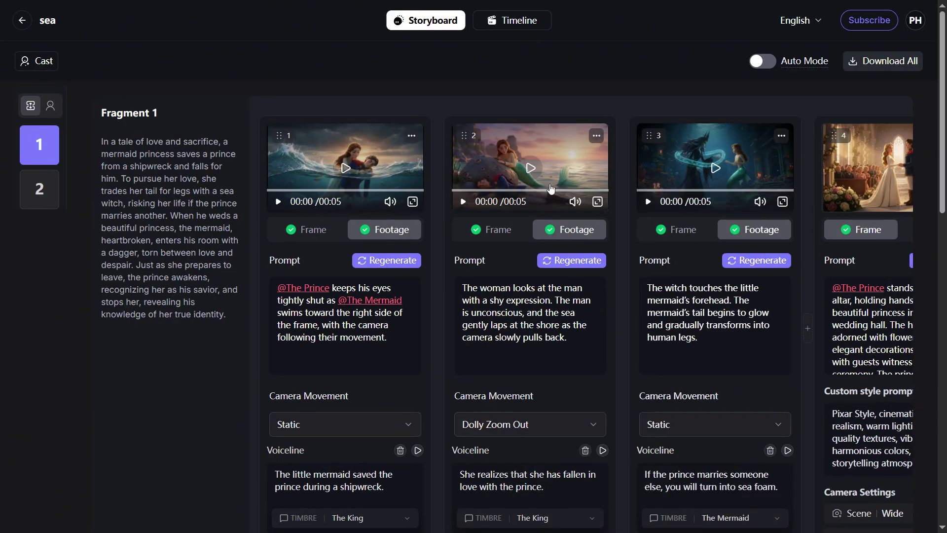
# On the timeline, cut the opening sea clip at 2 seconds and close the gap
pyautogui.click(515, 26)
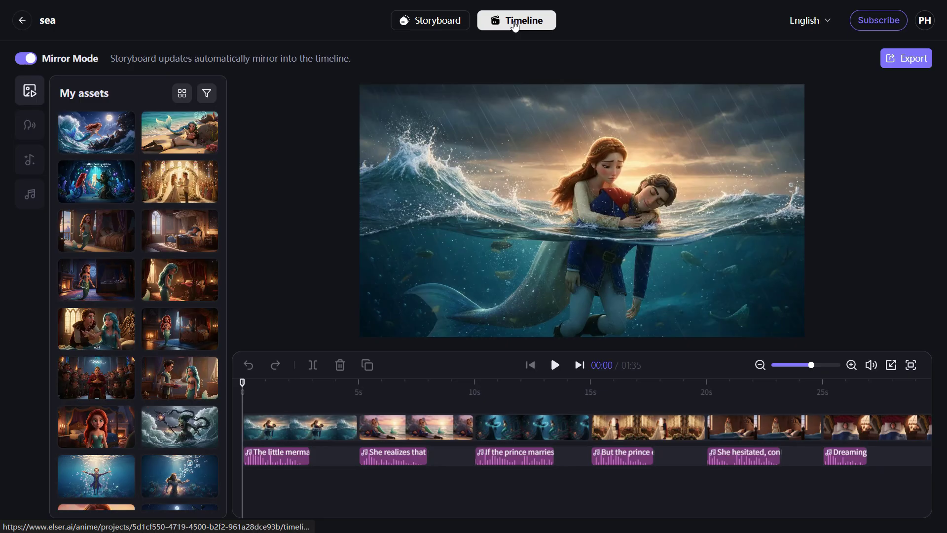
pyautogui.click(328, 427)
pyautogui.moveTo(242, 382); pyautogui.dragTo(311, 392)
pyautogui.click(312, 366)
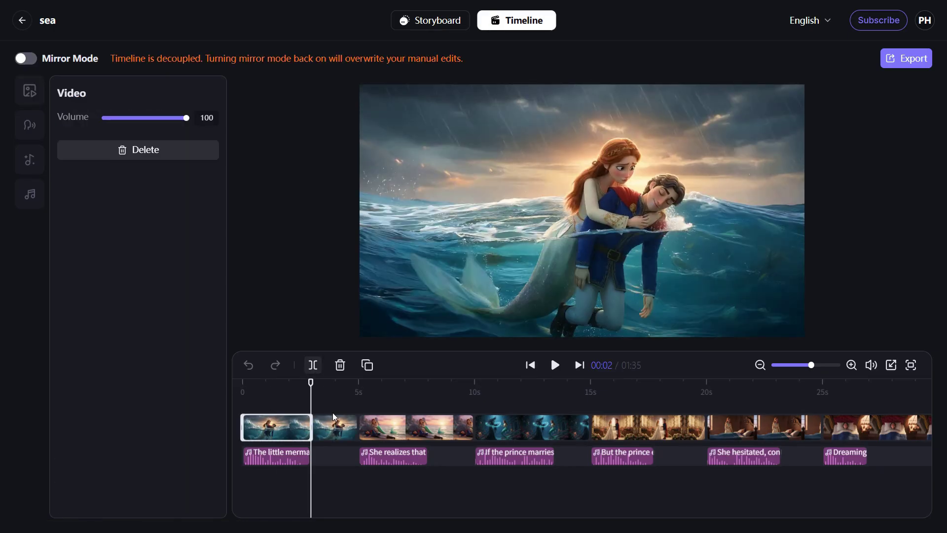
pyautogui.click(340, 365)
pyautogui.click(299, 384)
pyautogui.click(393, 431)
pyautogui.moveTo(392, 431); pyautogui.dragTo(344, 431)
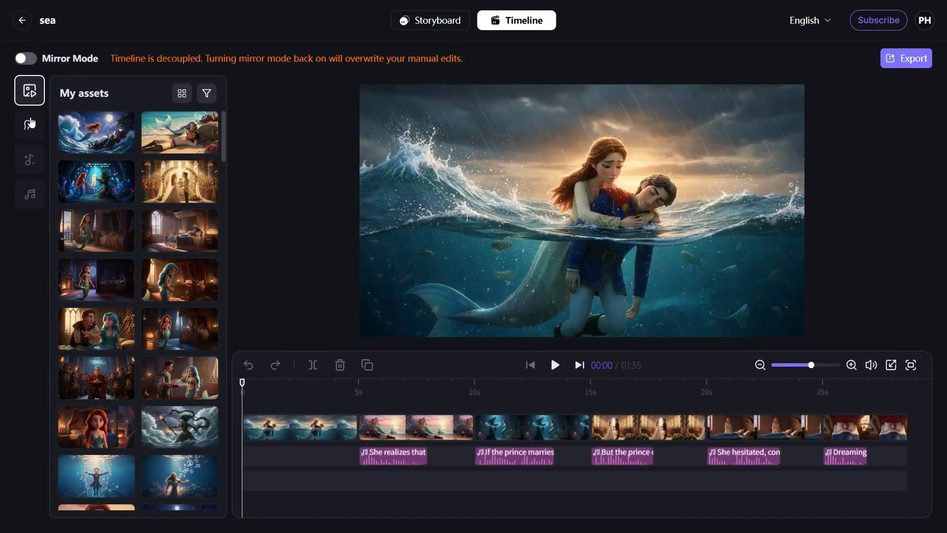
# Add a Neutral, Gentle British voiceover 'This is a different take on the story of the little mermaid.' and play it back
pyautogui.click(31, 122)
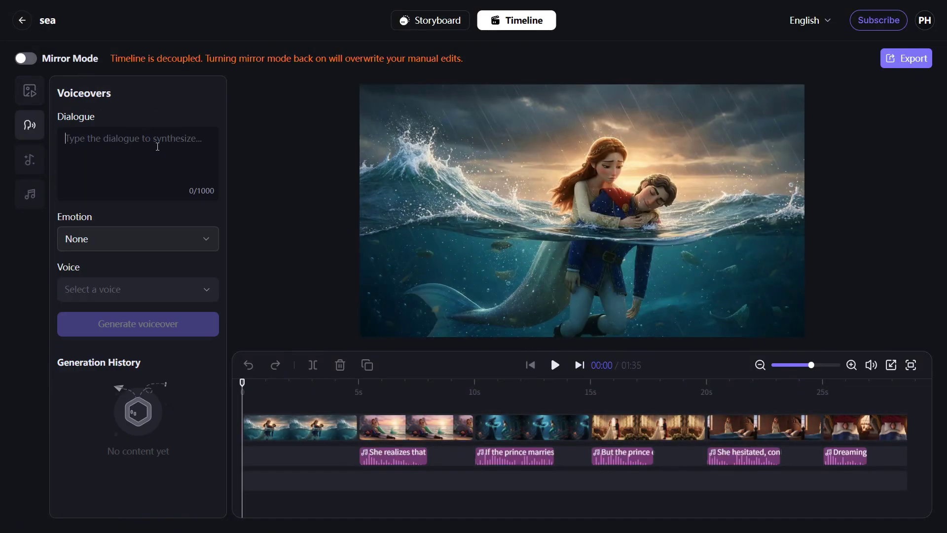
pyautogui.write('This is a different take on the story of ')
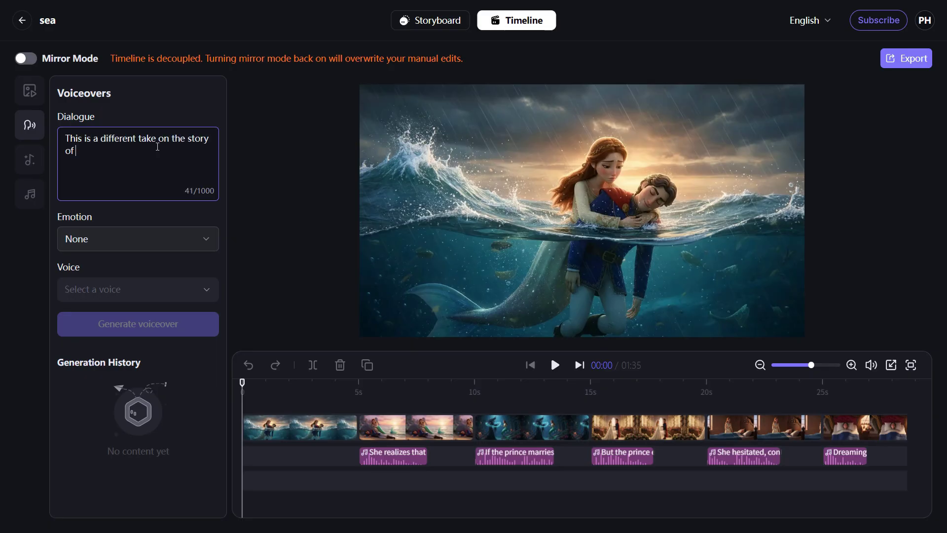
pyautogui.write('the little mermaid.')
pyautogui.click(137, 239)
pyautogui.click(99, 401)
pyautogui.click(152, 291)
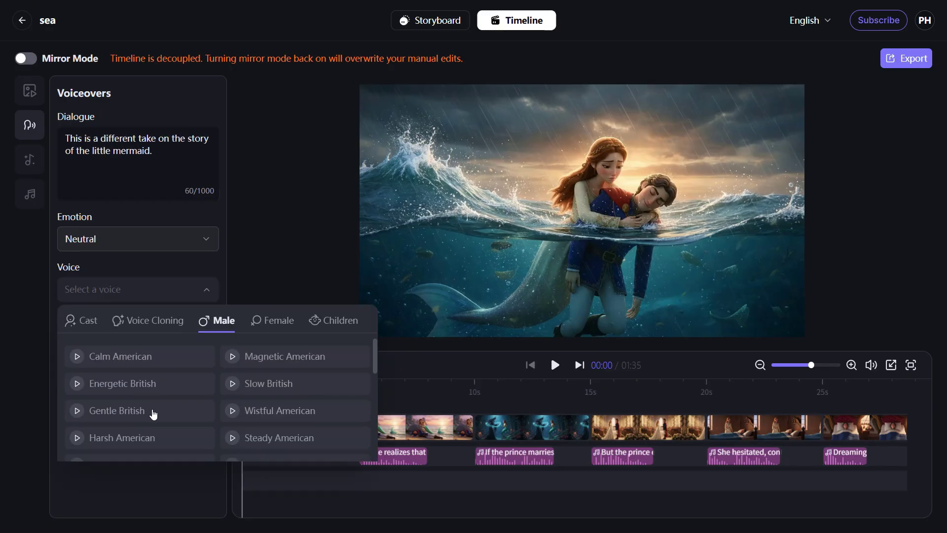
pyautogui.click(154, 414)
pyautogui.click(137, 324)
pyautogui.click(204, 398)
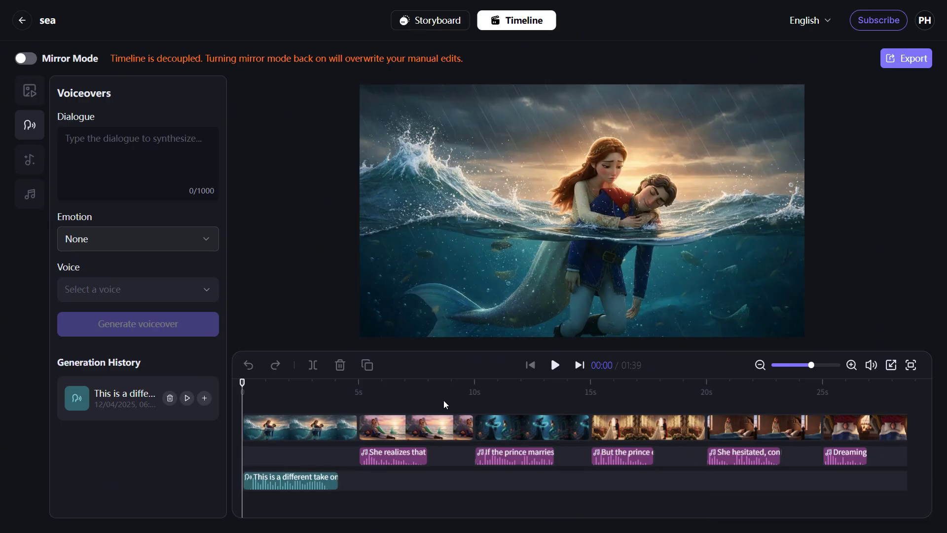
pyautogui.click(556, 365)
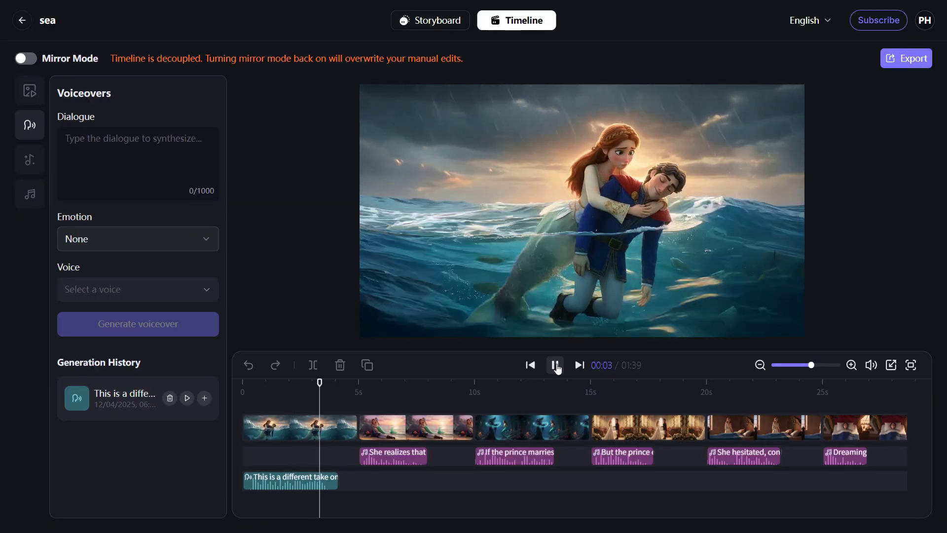
pyautogui.click(556, 366)
# Add the Approach7 sound effect from the SFX Library to the start of the timeline
pyautogui.click(26, 167)
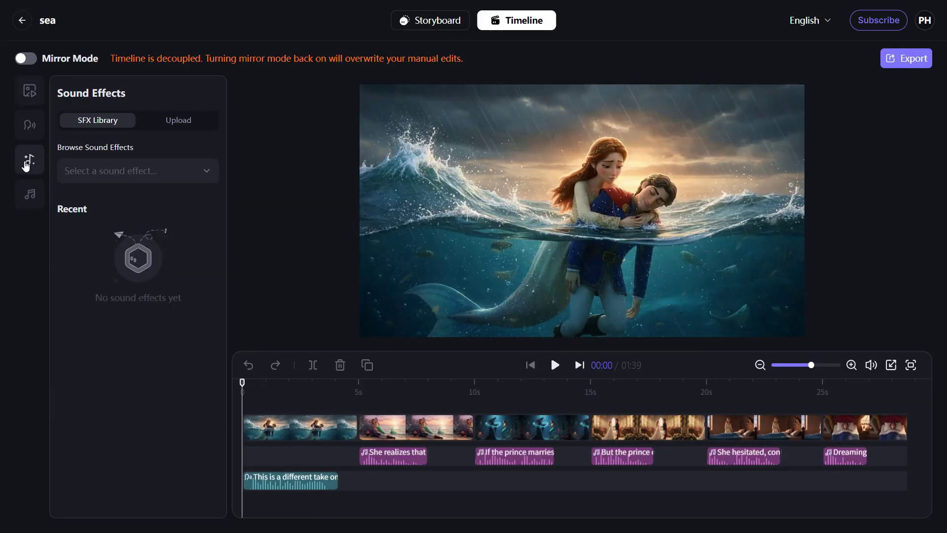
pyautogui.click(138, 171)
pyautogui.scroll(-5, 158, 313)
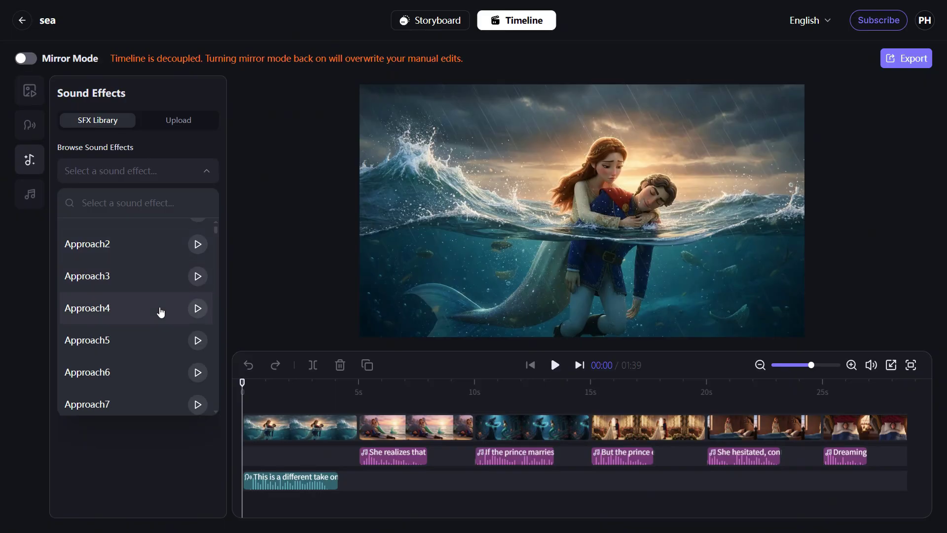
pyautogui.click(94, 345)
pyautogui.click(206, 248)
# Generate AI background music from the prompt 'A tense and intense piano piece', add it, and play back
pyautogui.click(30, 195)
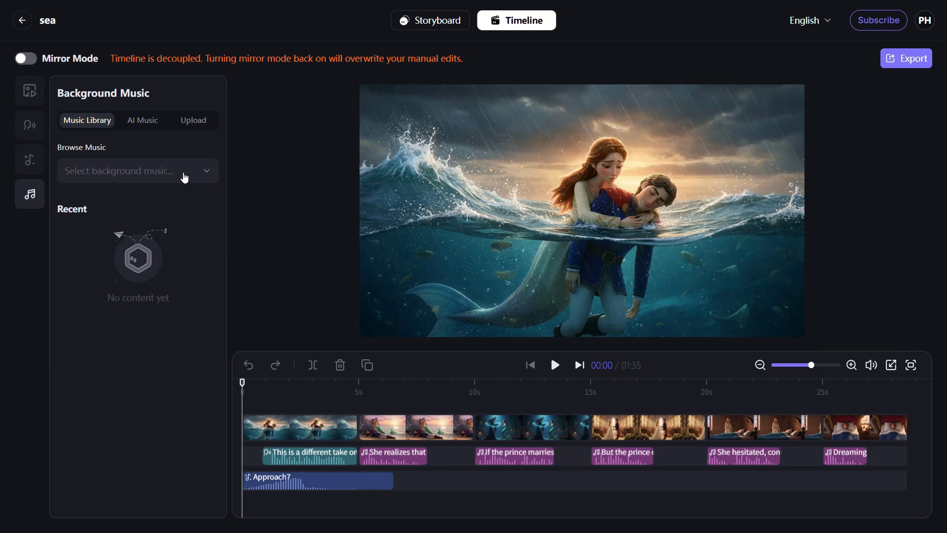
pyautogui.click(192, 173)
pyautogui.click(192, 174)
pyautogui.click(140, 122)
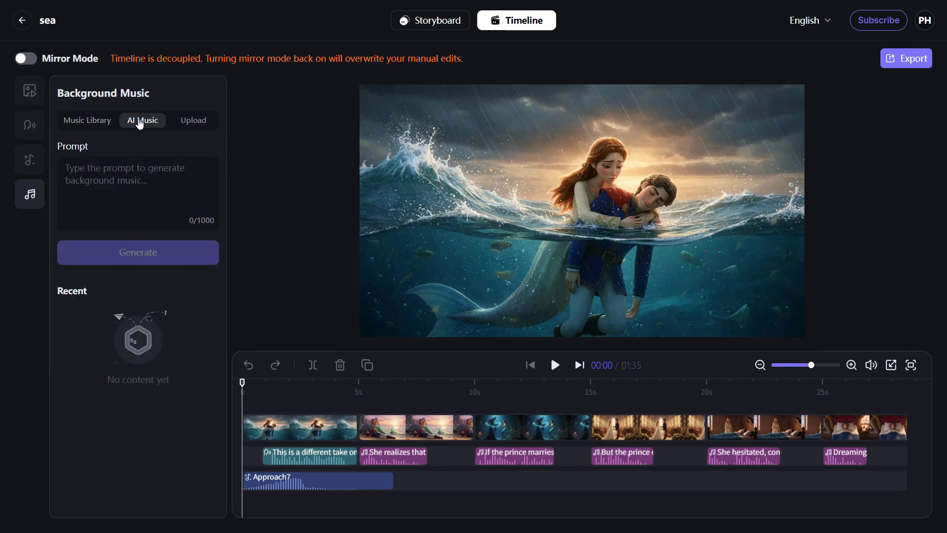
pyautogui.click(143, 179)
pyautogui.write('A tense and intense piano piece.')
pyautogui.click(146, 252)
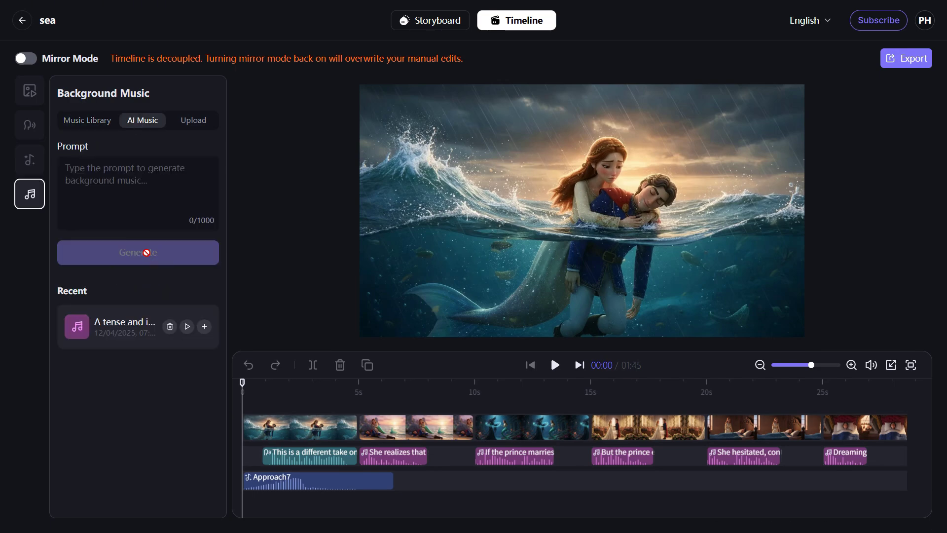
pyautogui.click(204, 327)
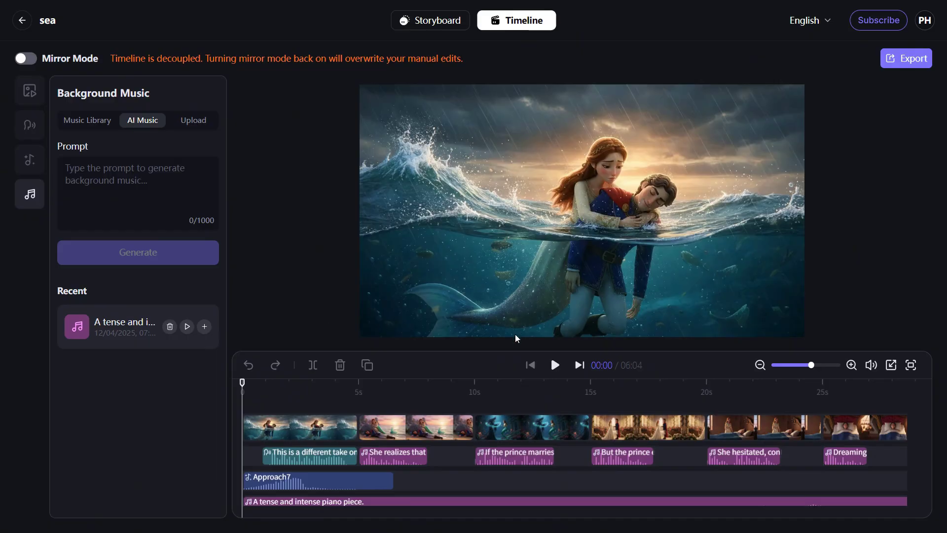
pyautogui.click(557, 370)
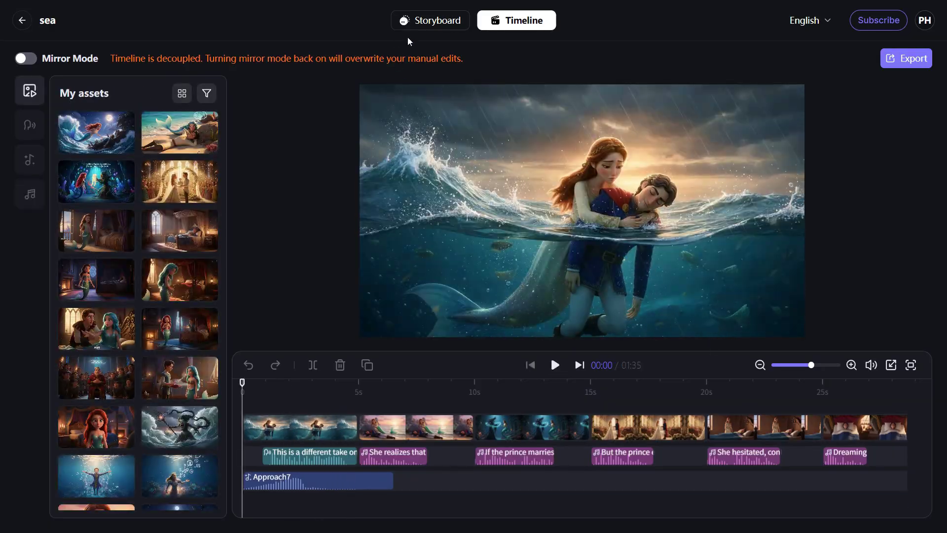
# Review the scene 1 storyboard, then insert the sea rescue clip from My assets into the timeline
pyautogui.click(429, 21)
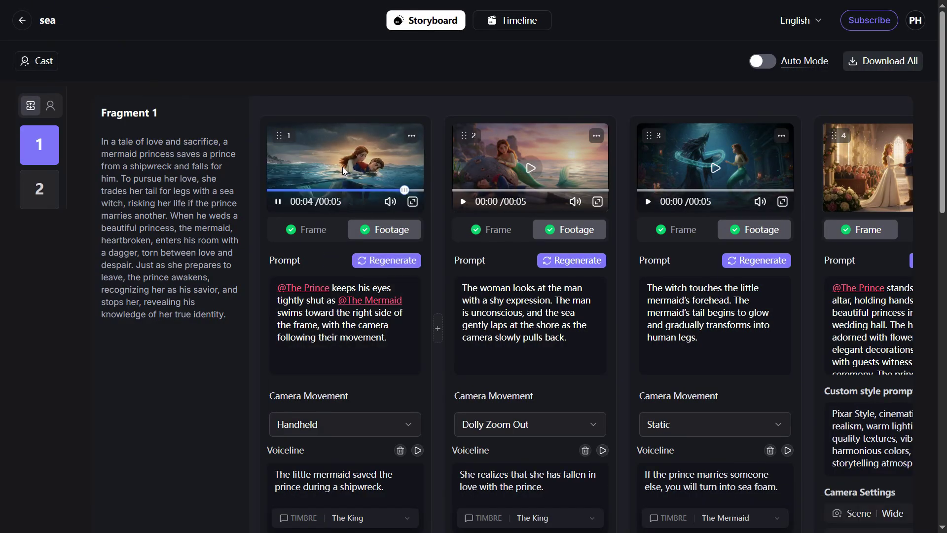
pyautogui.click(513, 20)
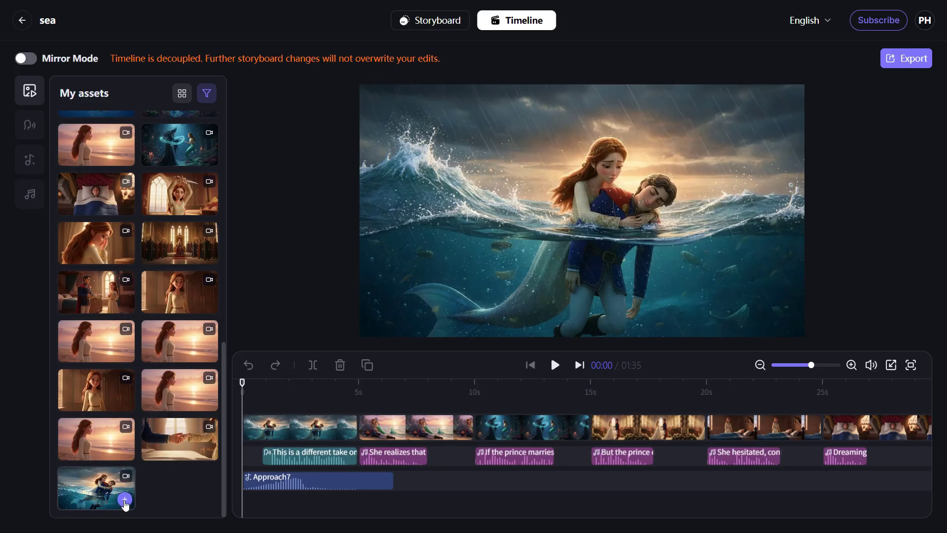
pyautogui.click(125, 500)
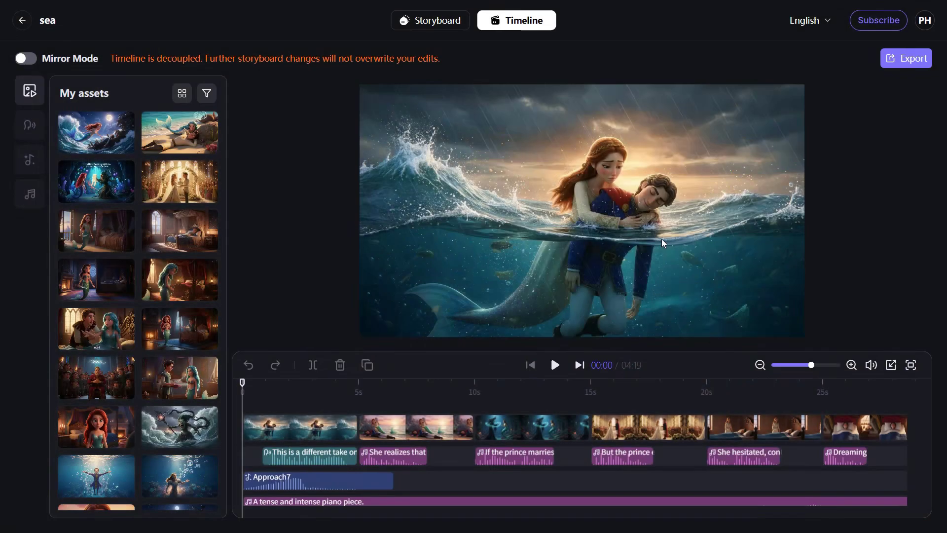
# Export the 4:19 sea film as a video for preview and download
pyautogui.click(907, 59)
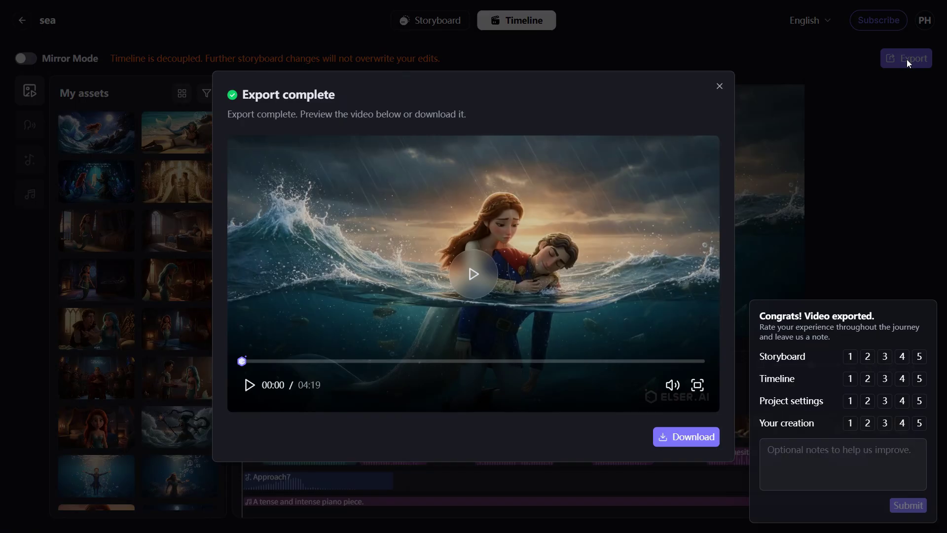